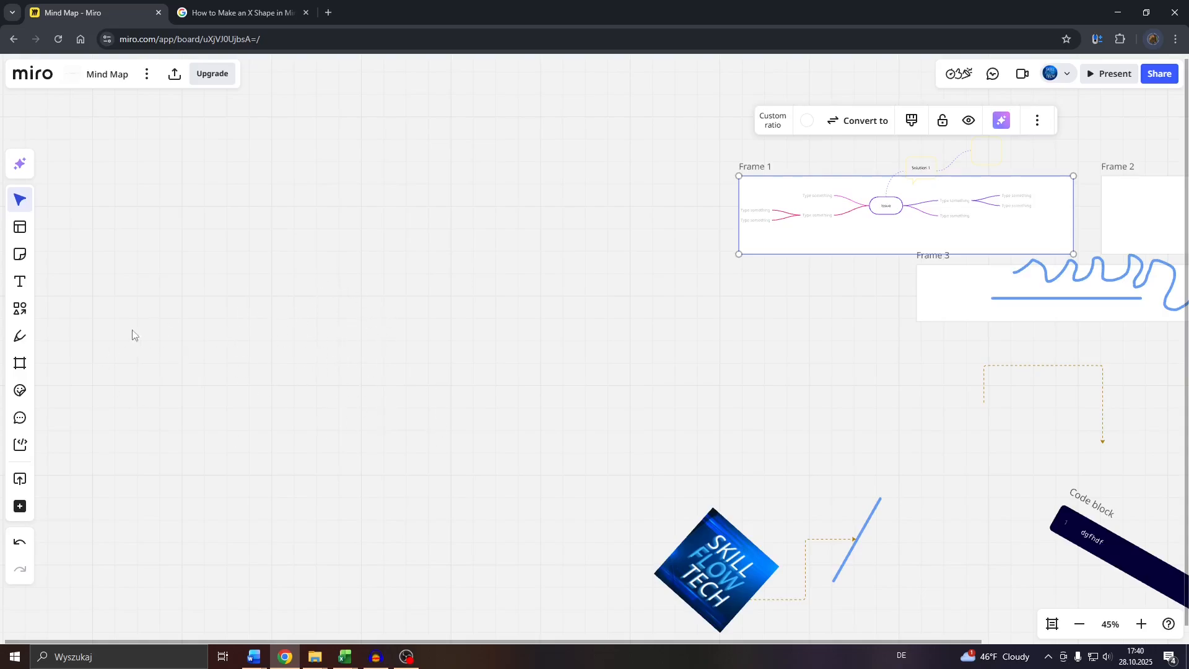
# - Set up the pen for freehand drawing with its third preset recoloured to black
pyautogui.click(17, 345)
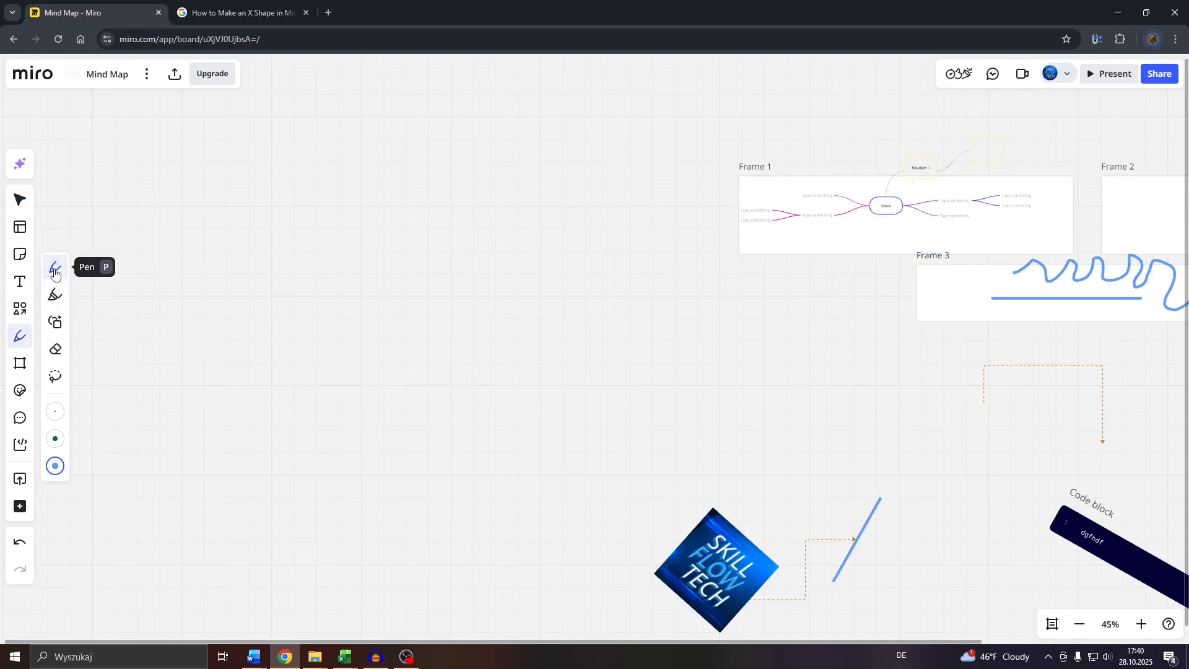
pyautogui.click(55, 439)
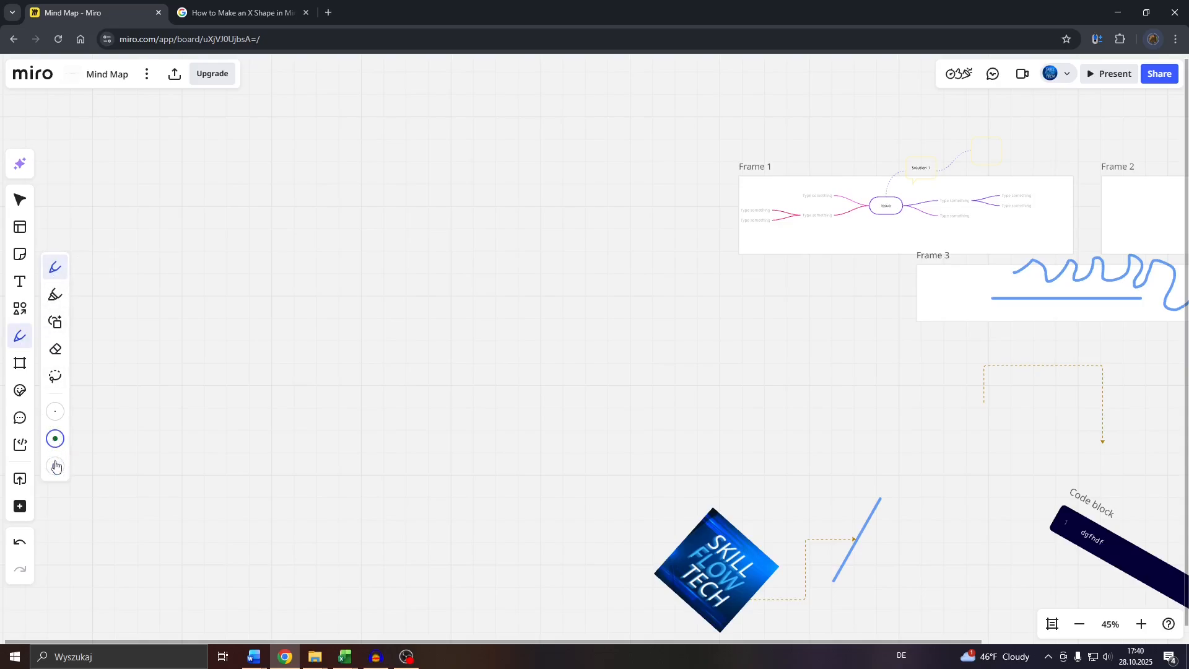
pyautogui.click(56, 466)
pyautogui.click(55, 465)
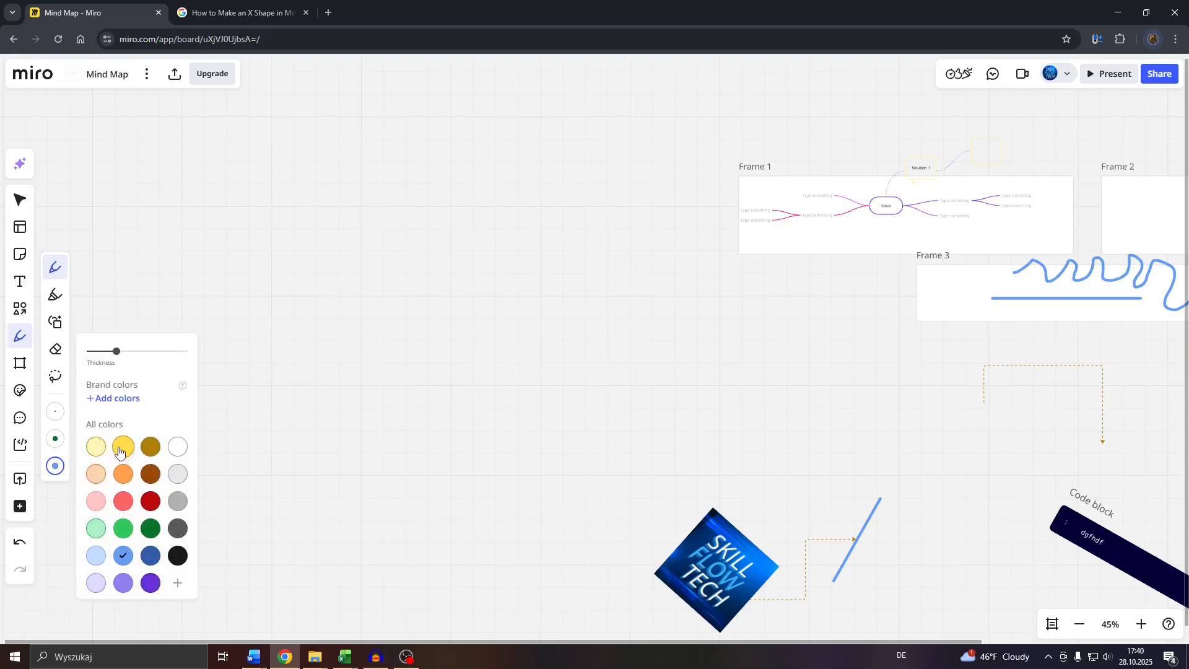
pyautogui.click(178, 555)
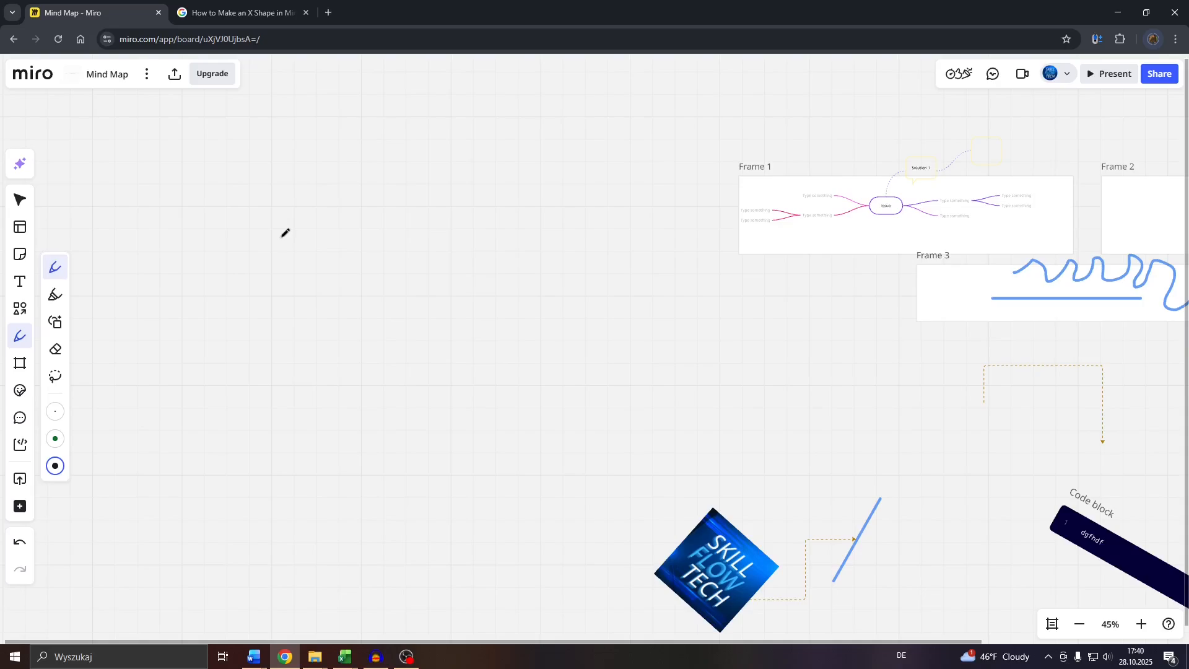
# - Draw two roughly parallel black diagonal pen strokes on the empty canvas beside the frames, undoing the first trial stroke
pyautogui.moveTo(281, 237)
pyautogui.mouseDown()
pyautogui.moveTo(411, 354)
pyautogui.moveTo(409, 366)
pyautogui.mouseUp()
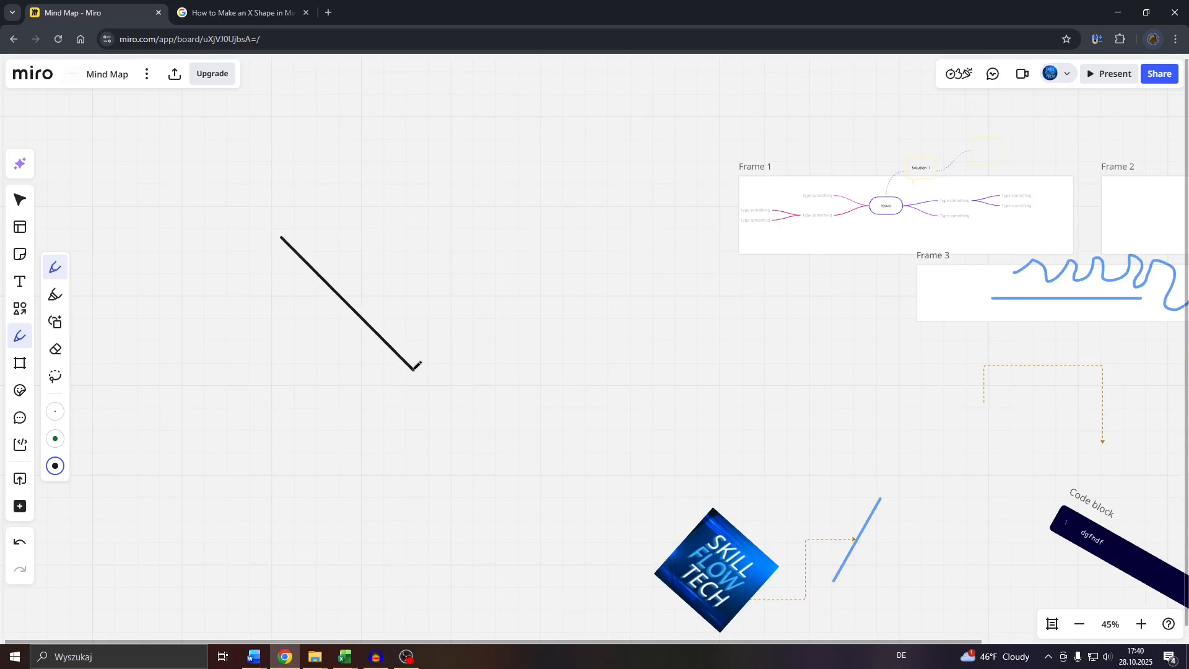
pyautogui.hotkey('ctrl', 'z')
pyautogui.moveTo(274, 226); pyautogui.dragTo(432, 416)
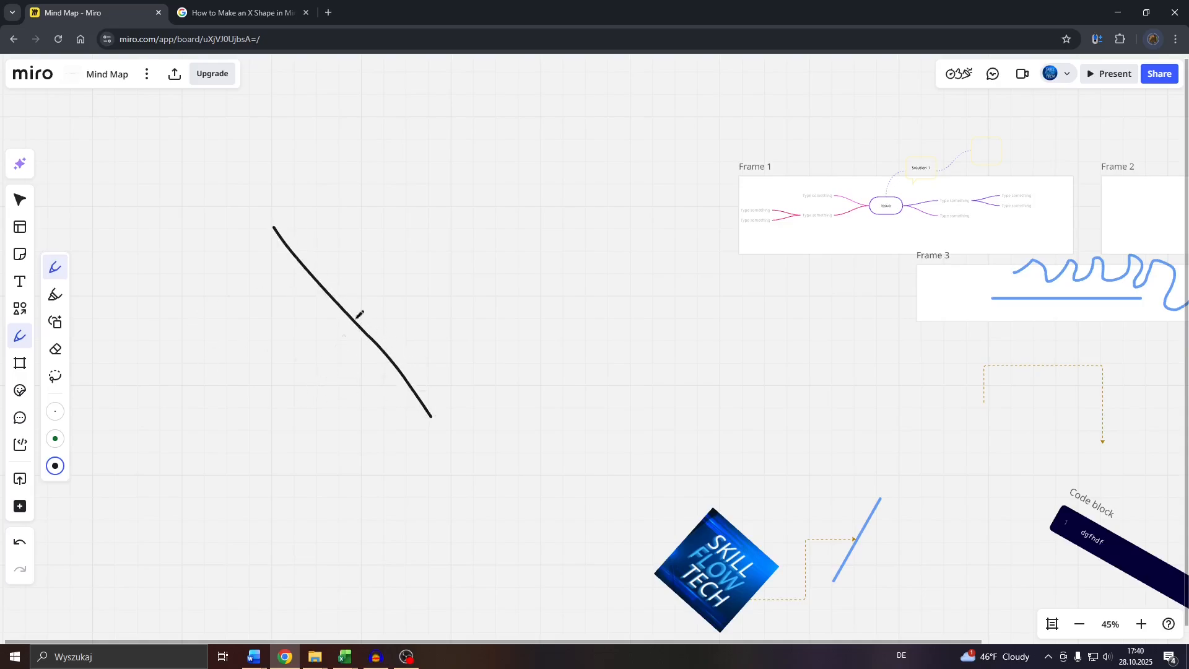
pyautogui.moveTo(350, 186)
pyautogui.mouseDown()
pyautogui.moveTo(438, 258)
pyautogui.moveTo(488, 352)
pyautogui.mouseUp()
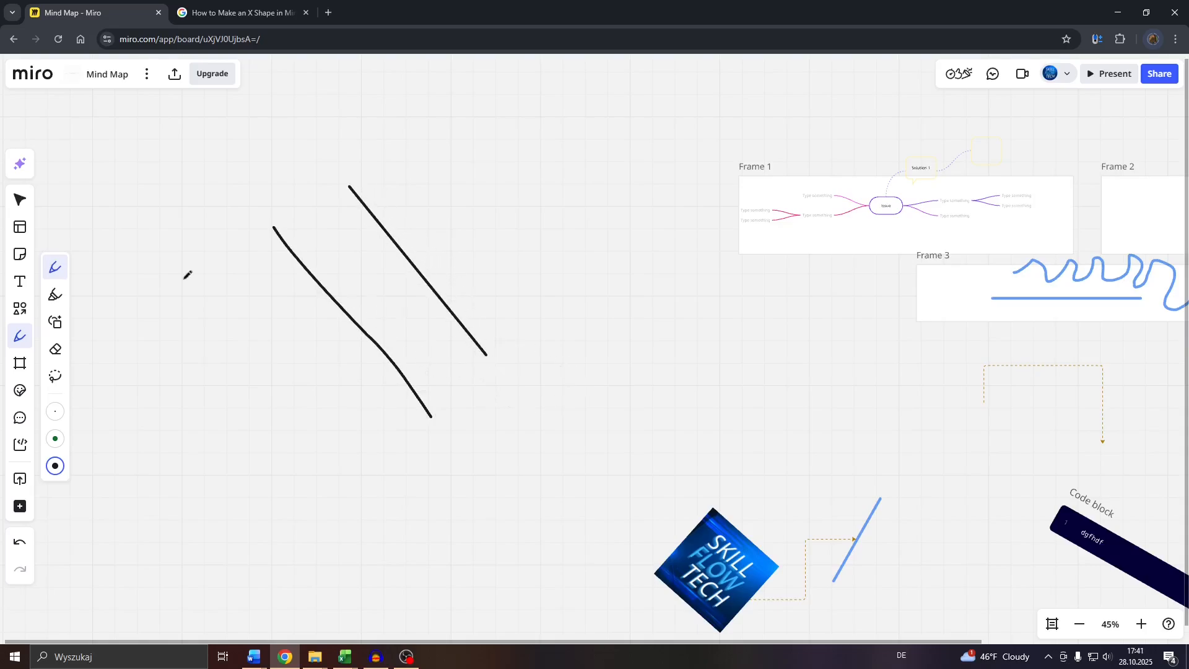
# - Delete the wavy pen stroke and keep the straight one
pyautogui.click(19, 205)
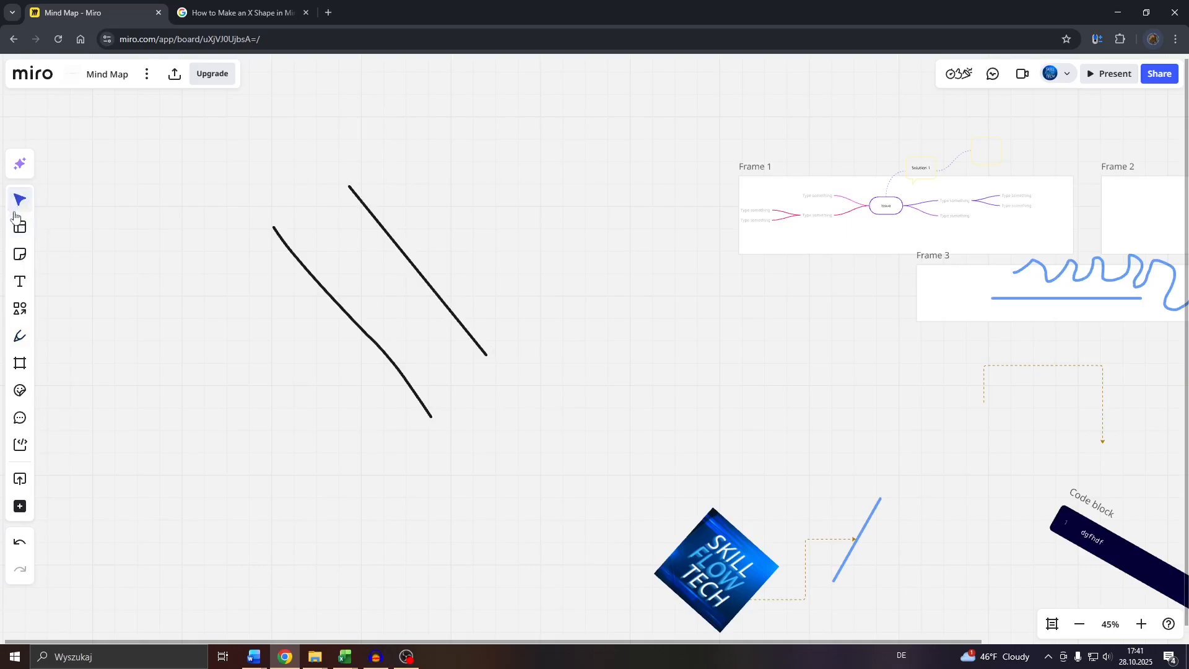
pyautogui.moveTo(232, 227); pyautogui.dragTo(321, 302)
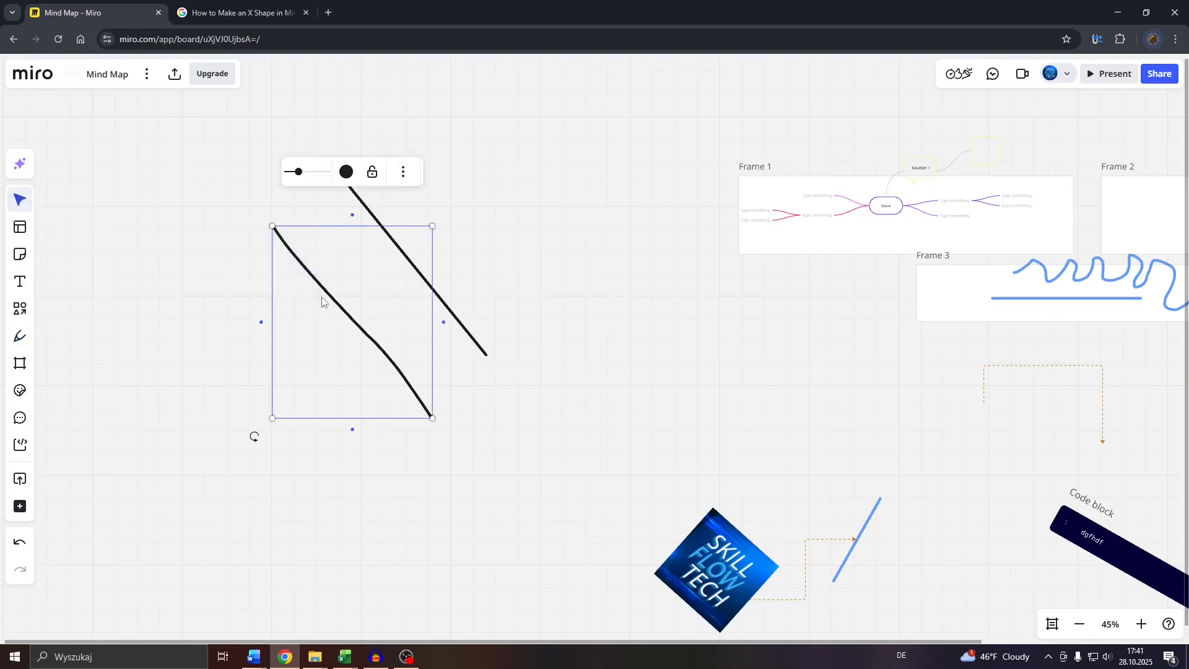
pyautogui.press('Delete')
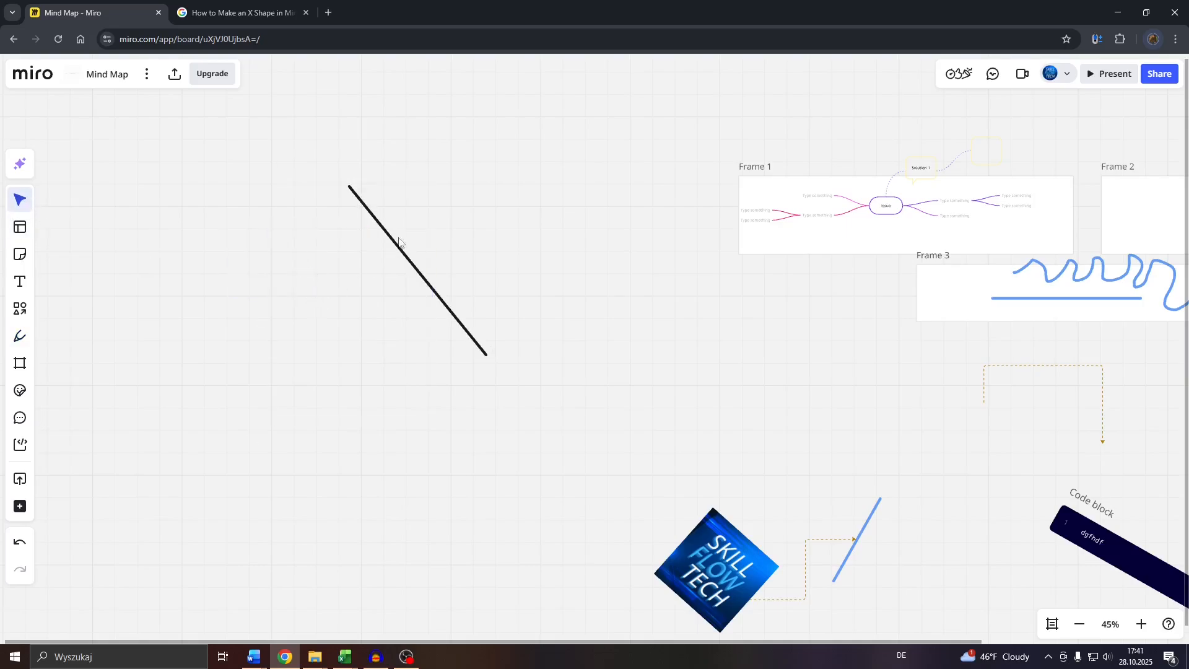
# - Rotate the remaining black stroke slightly counterclockwise so that it lies flatter
pyautogui.scroll(3, 409, 226)
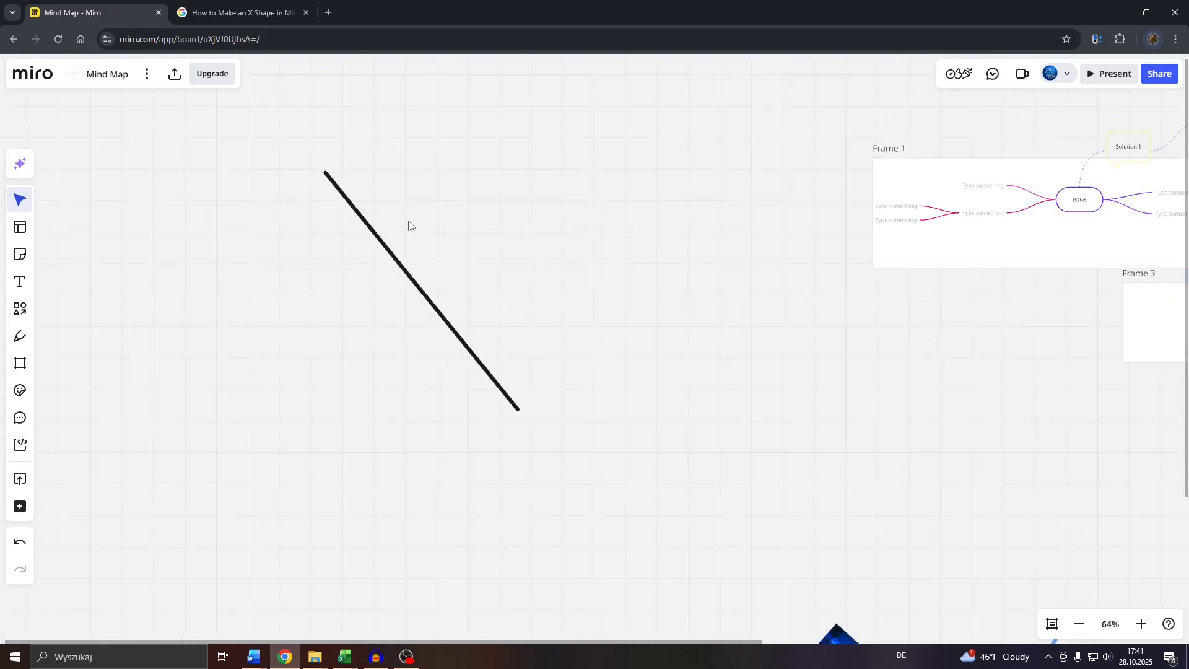
pyautogui.click(366, 226)
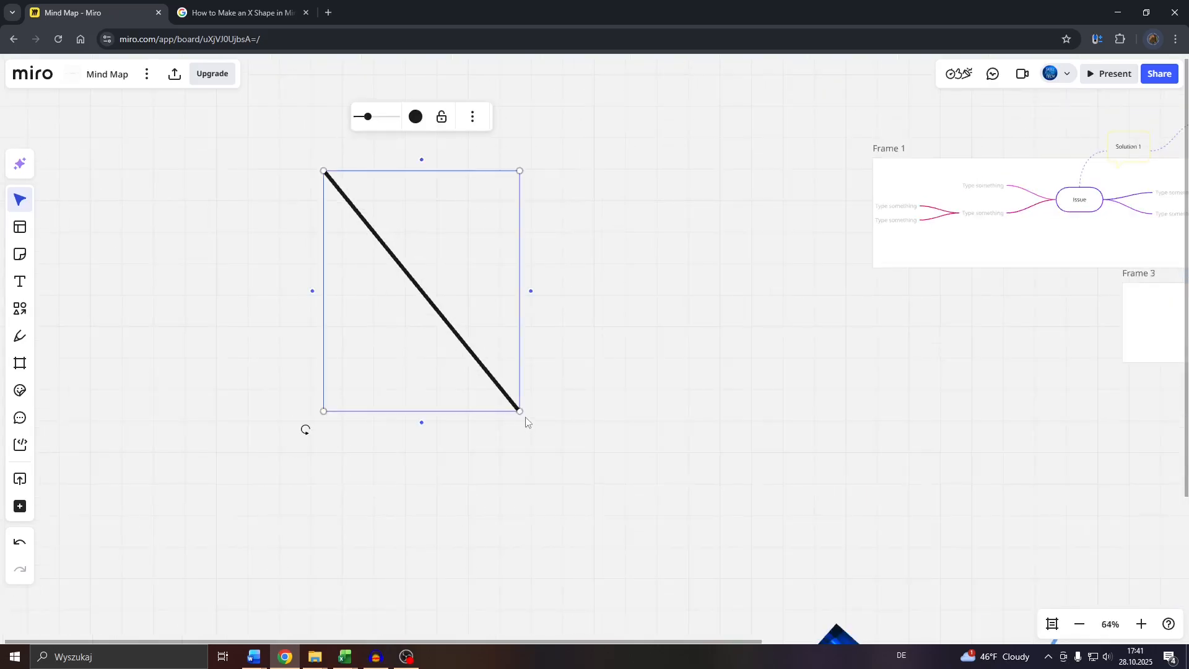
pyautogui.moveTo(305, 430); pyautogui.dragTo(334, 448)
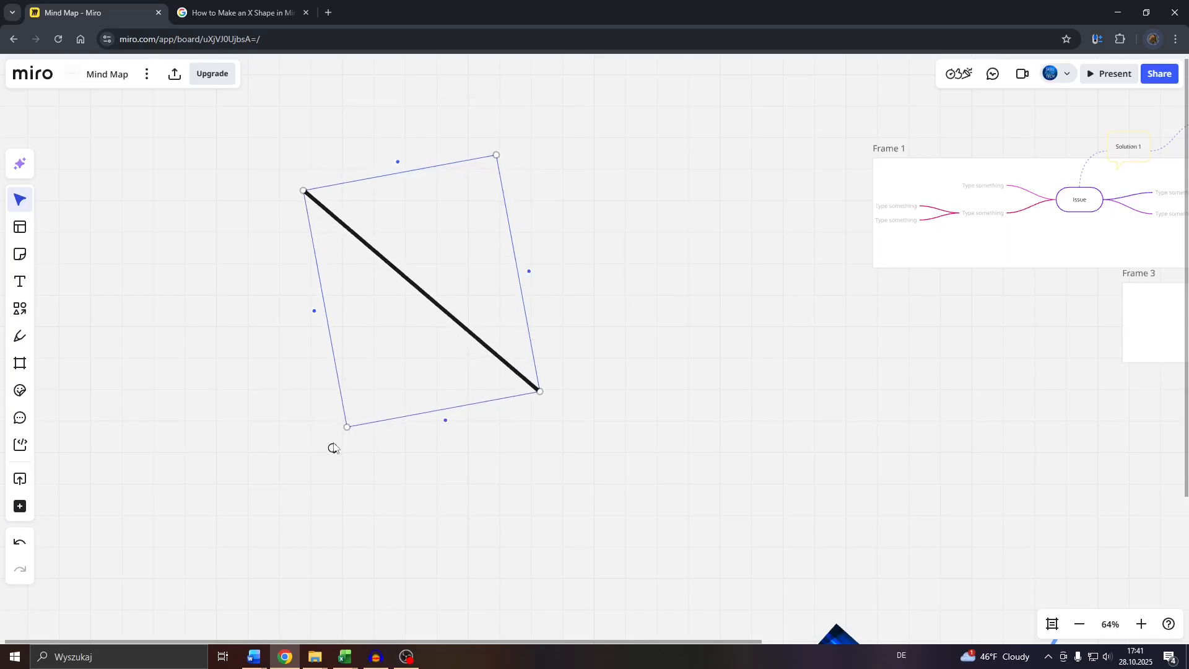
pyautogui.click(259, 379)
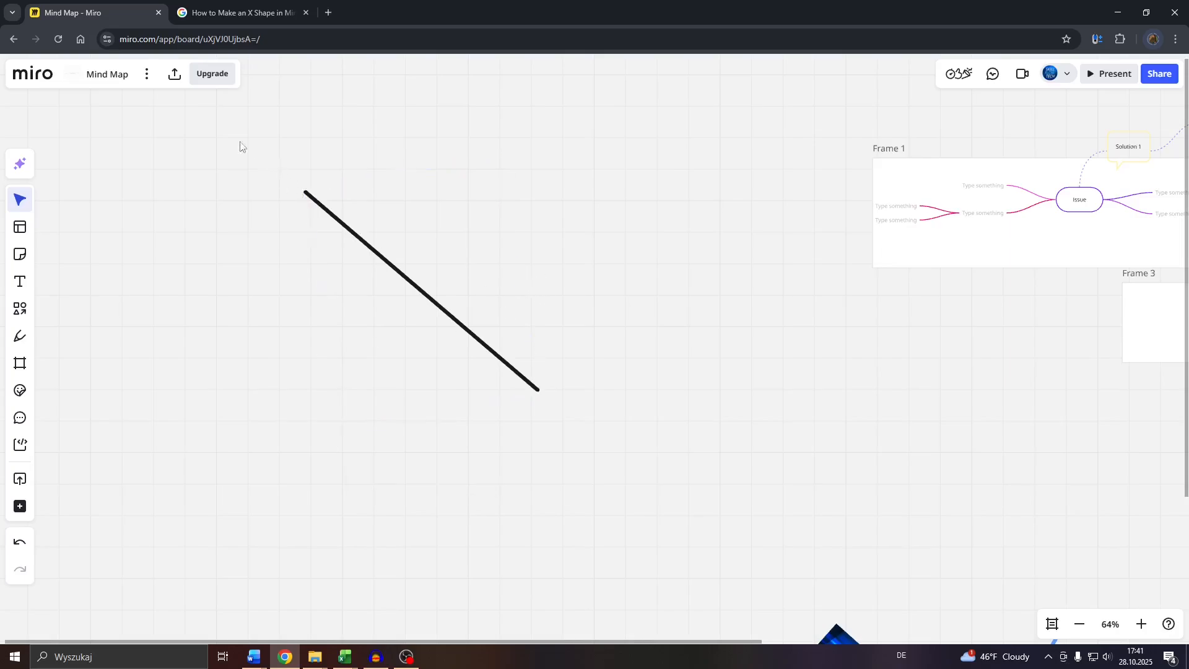
# - Duplicate the black stroke, rotate the copy to the opposite diagonal, and centre it across the original to form an X
pyautogui.moveTo(240, 146); pyautogui.dragTo(549, 438)
pyautogui.hotkey('ctrl', 'v')
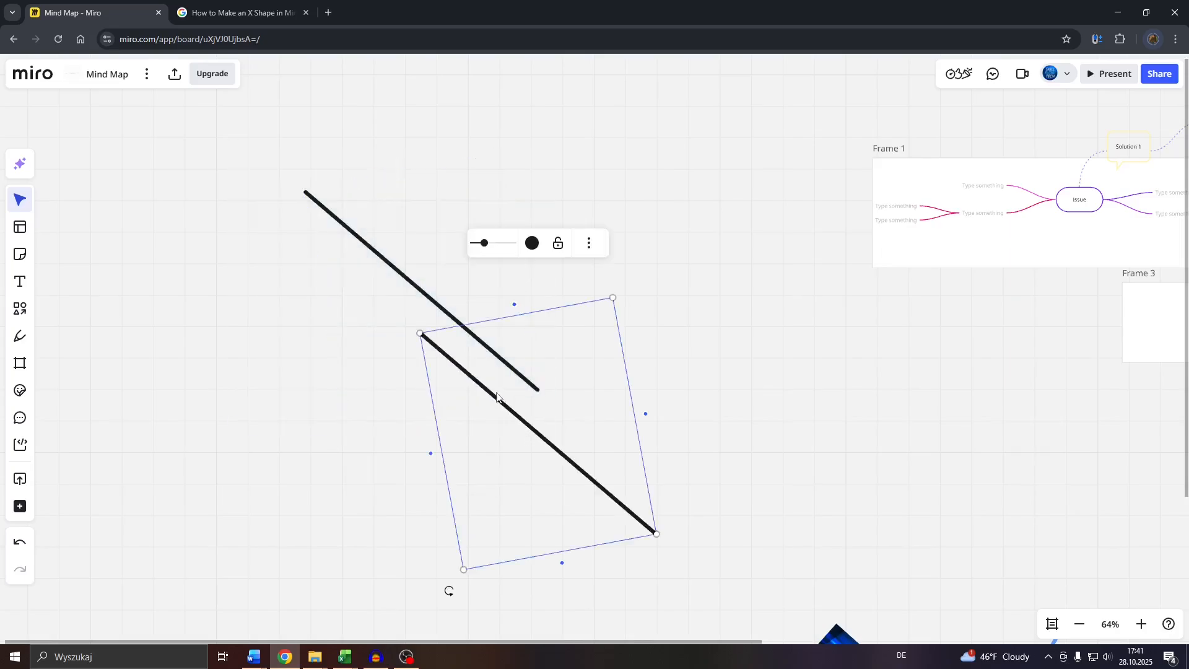
pyautogui.moveTo(448, 594); pyautogui.dragTo(664, 503)
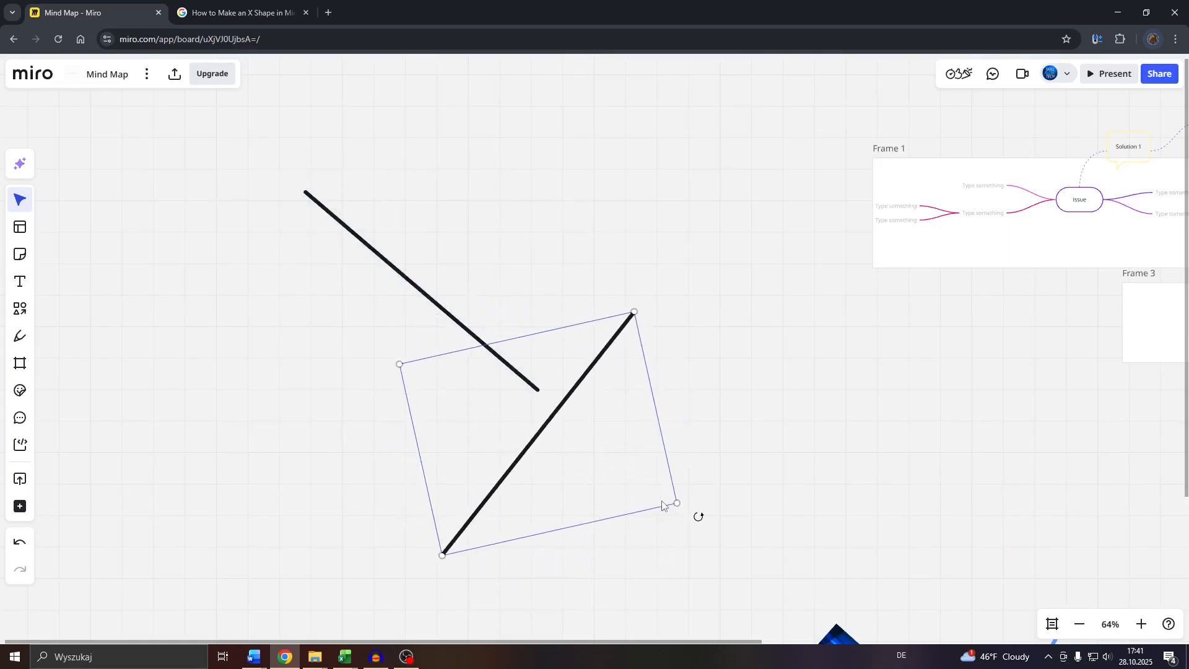
pyautogui.moveTo(537, 443); pyautogui.dragTo(421, 300)
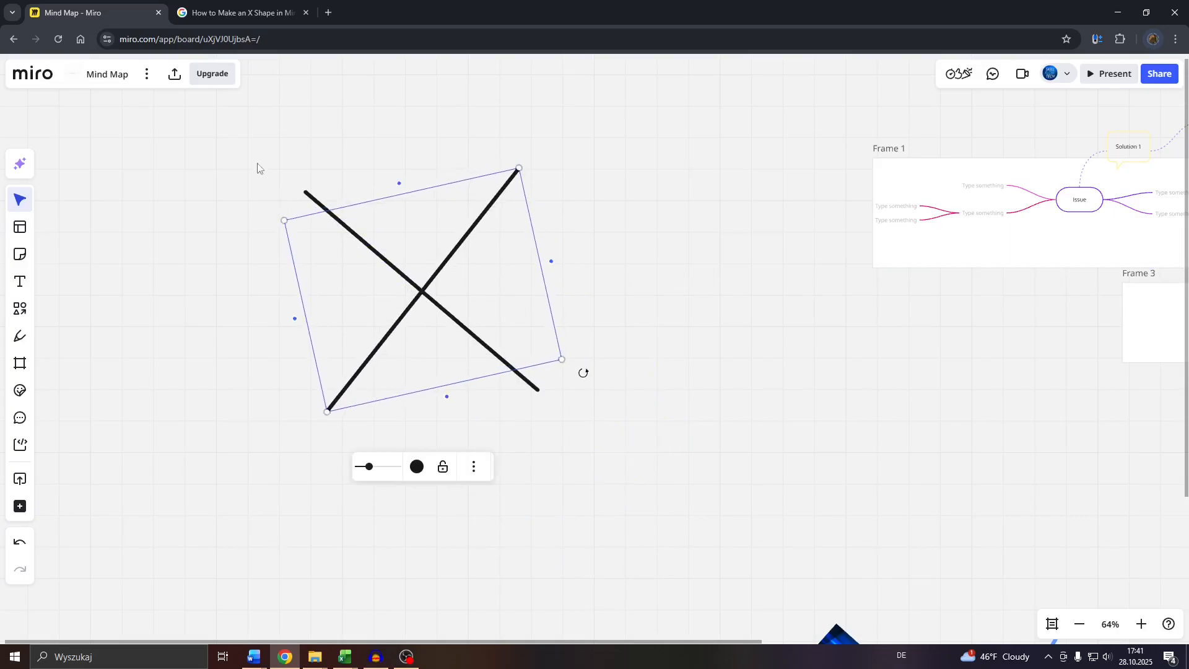
# - Delete both pen strokes of the hand-drawn X
pyautogui.moveTo(258, 168); pyautogui.dragTo(689, 440)
pyautogui.click(668, 446)
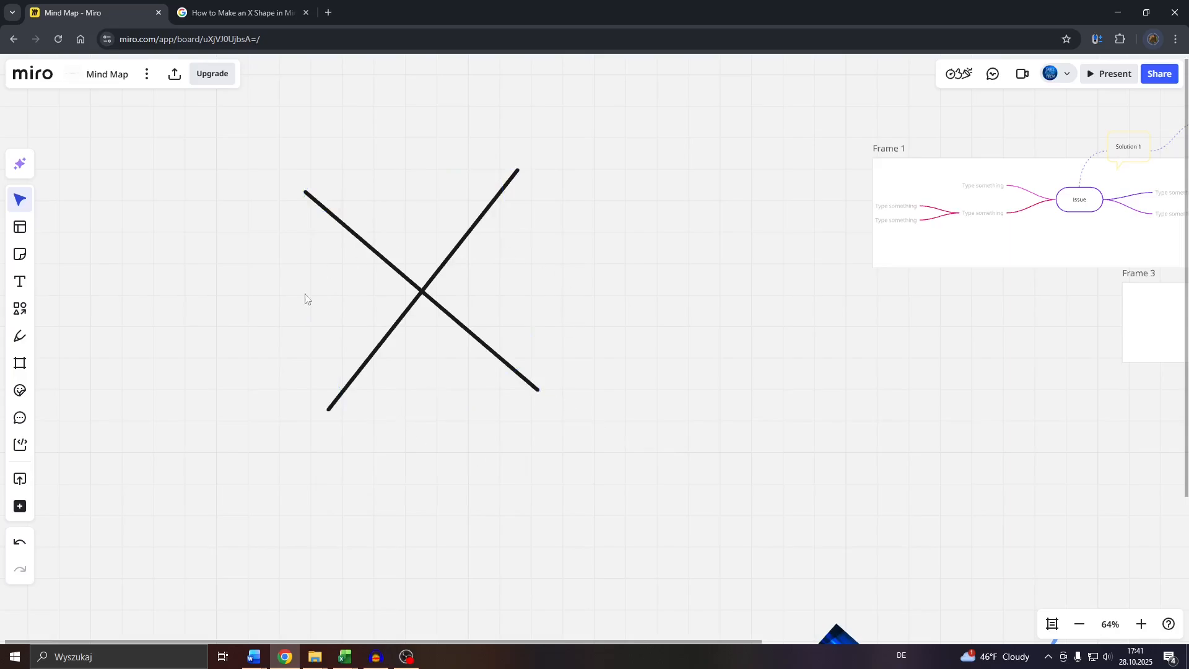
pyautogui.moveTo(256, 163); pyautogui.dragTo(613, 467)
pyautogui.click(550, 433)
pyautogui.moveTo(244, 187); pyautogui.dragTo(614, 411)
pyautogui.press('Delete')
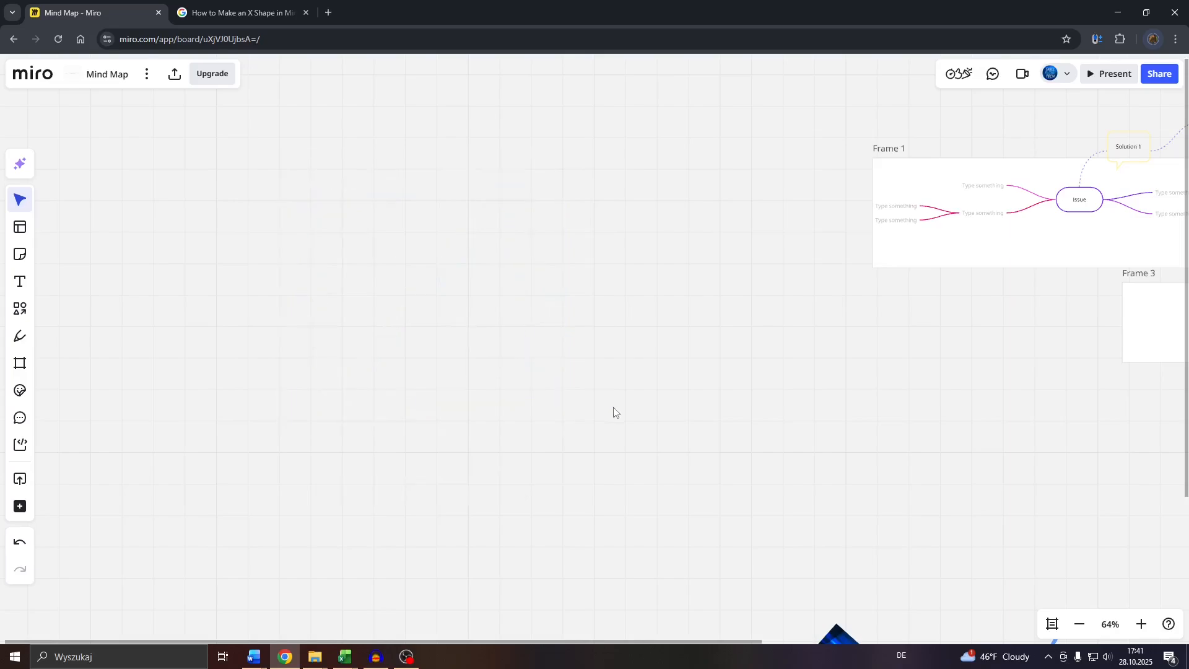
# - Insert a Cross from the basic diagramming shapes and rotate it about 45 degrees into an X
pyautogui.click(21, 314)
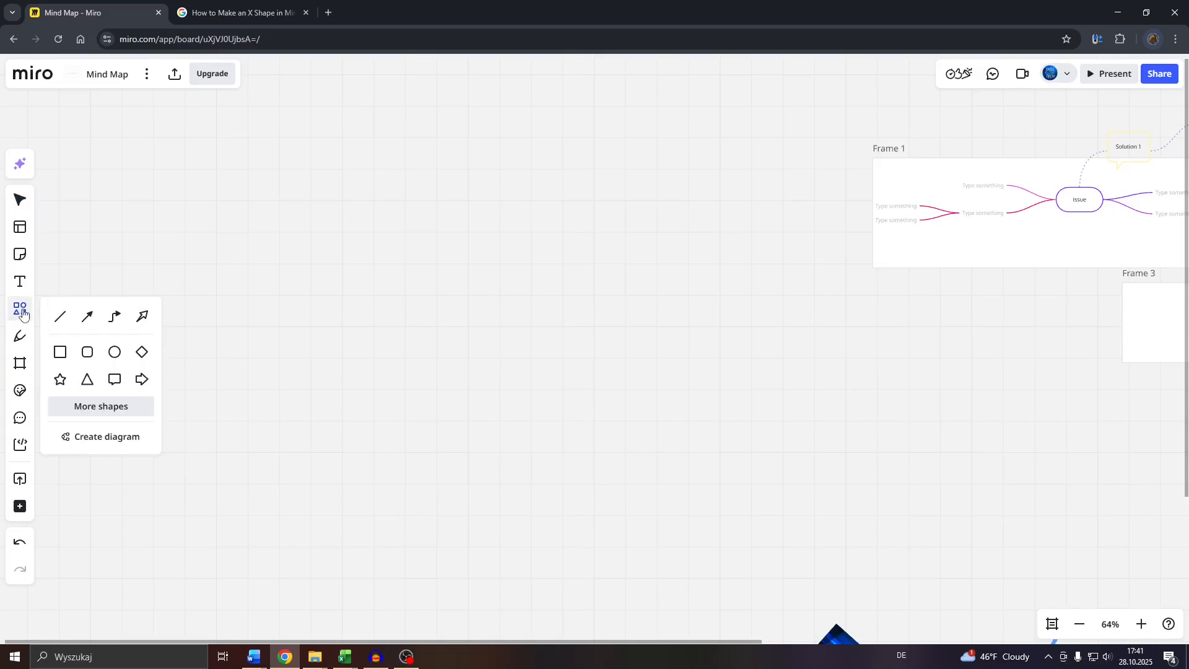
pyautogui.click(90, 406)
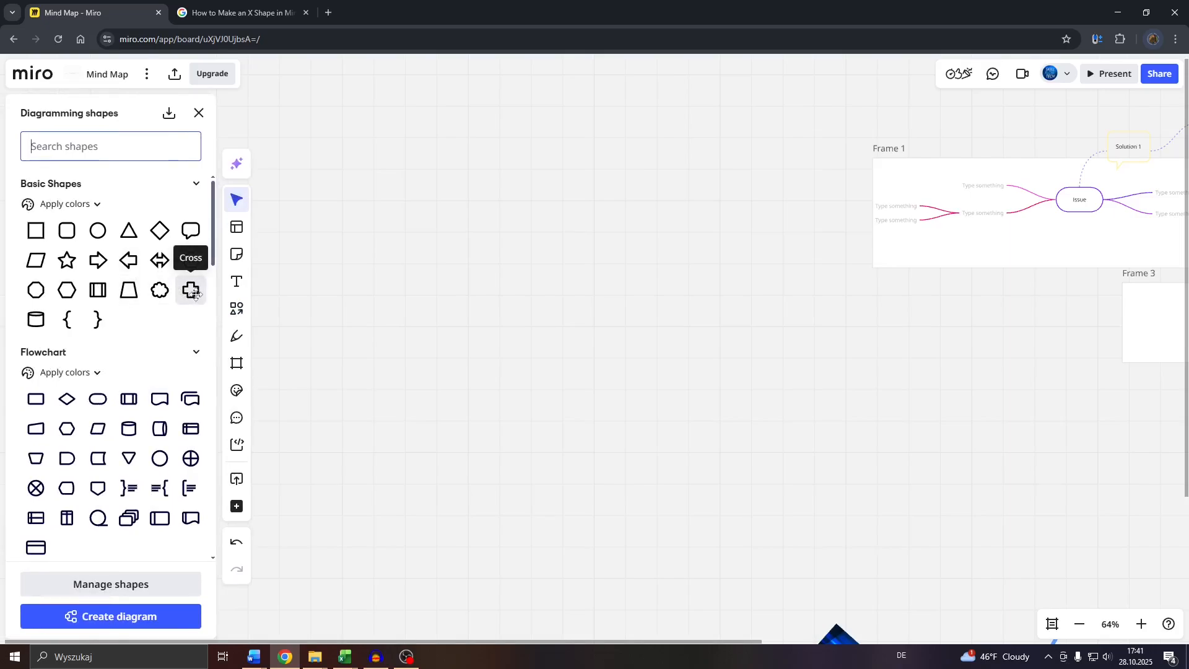
pyautogui.click(192, 290)
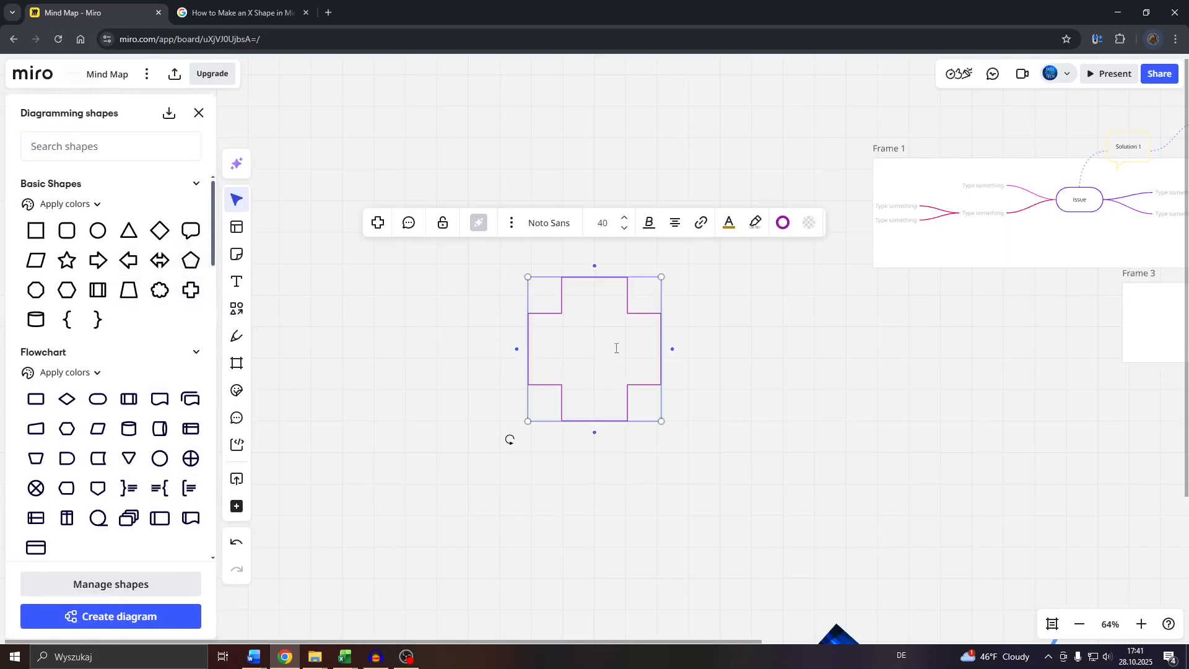
pyautogui.moveTo(511, 440); pyautogui.dragTo(599, 464)
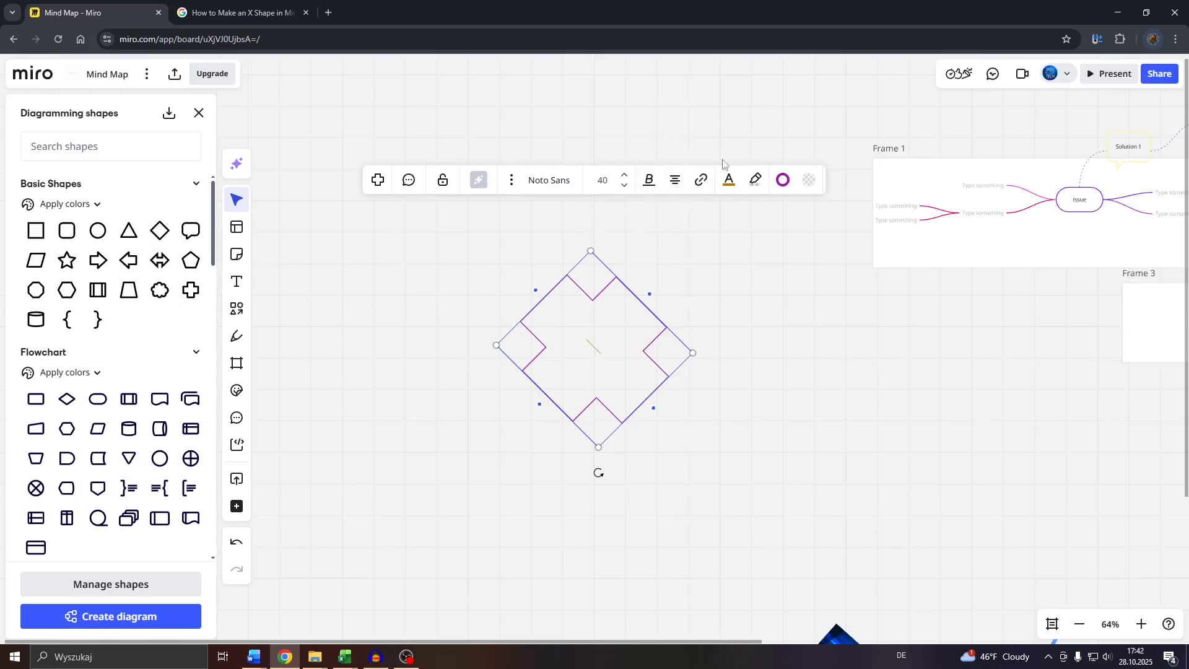
# - Set the rotated cross's border colour to brown and its text colour to orange
pyautogui.click(782, 181)
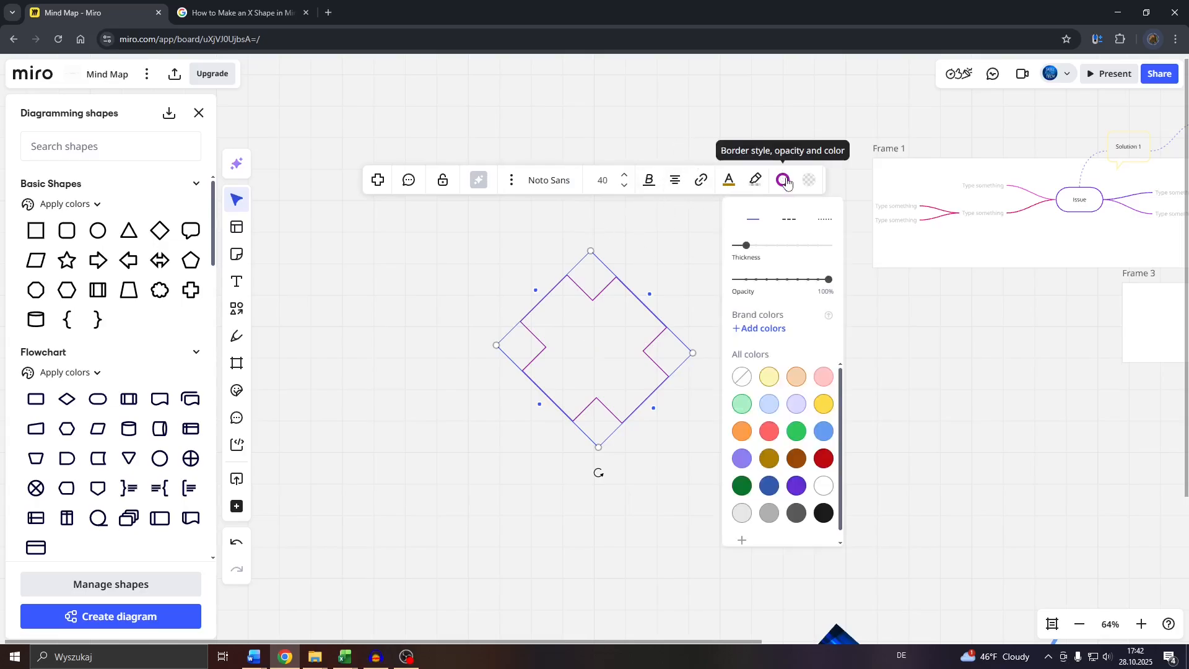
pyautogui.click(796, 459)
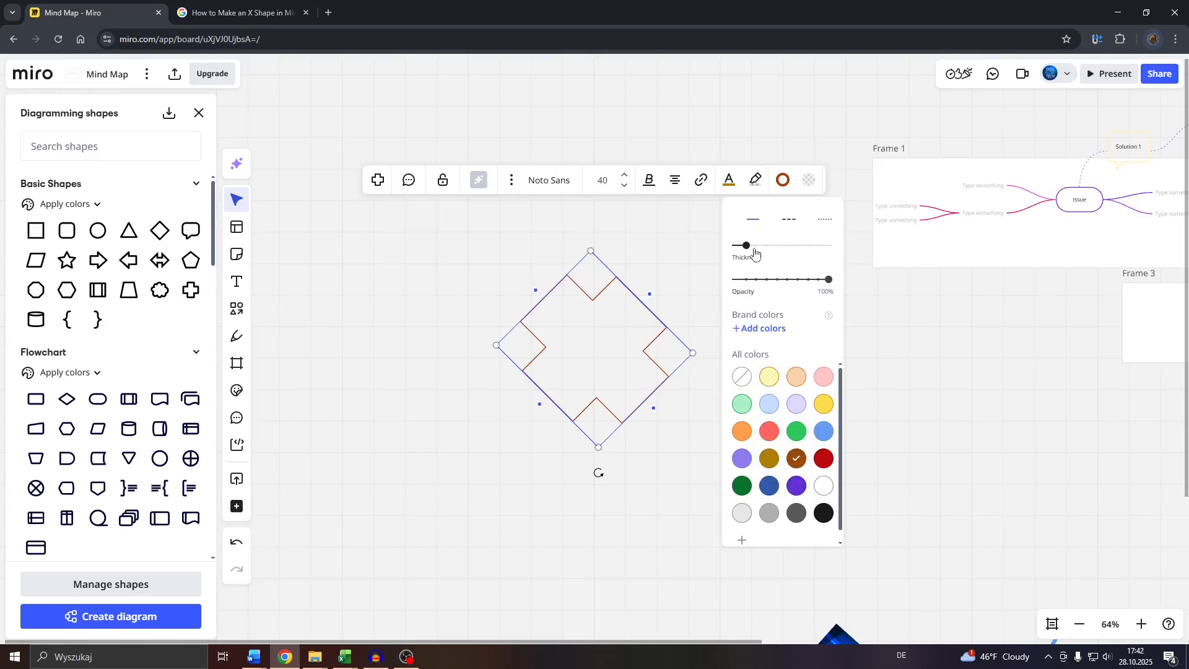
pyautogui.click(730, 180)
pyautogui.click(718, 301)
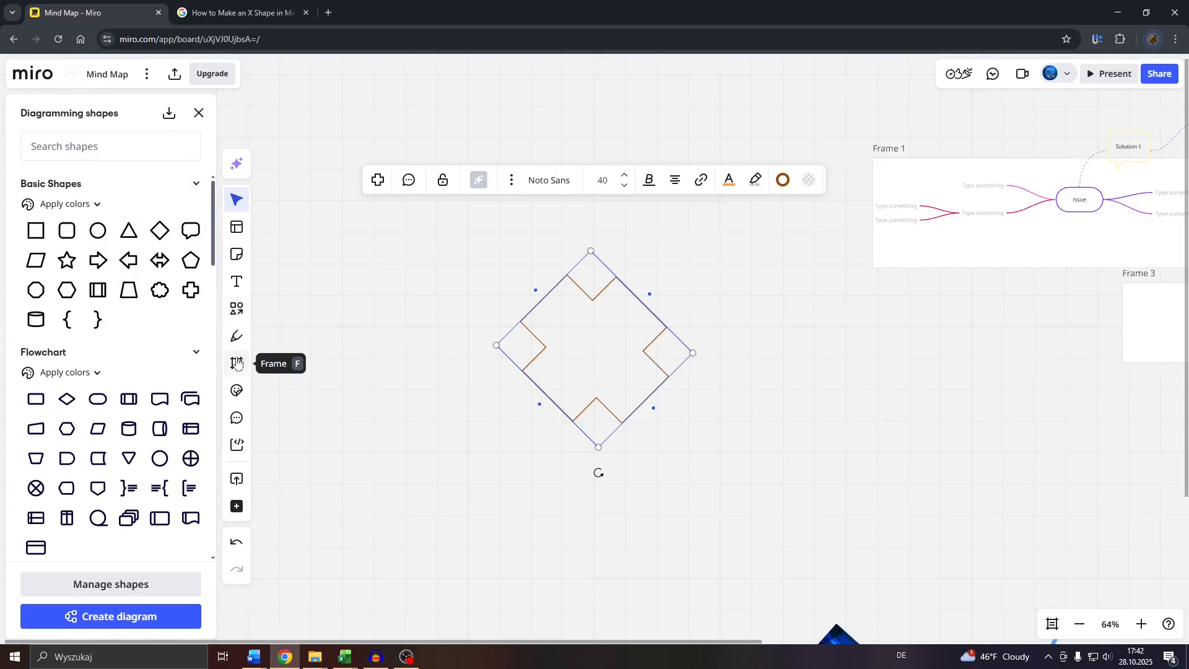
# - Draw a straight diagonal line above the rotated cross and place a parallel copy of it alongside
pyautogui.click(238, 310)
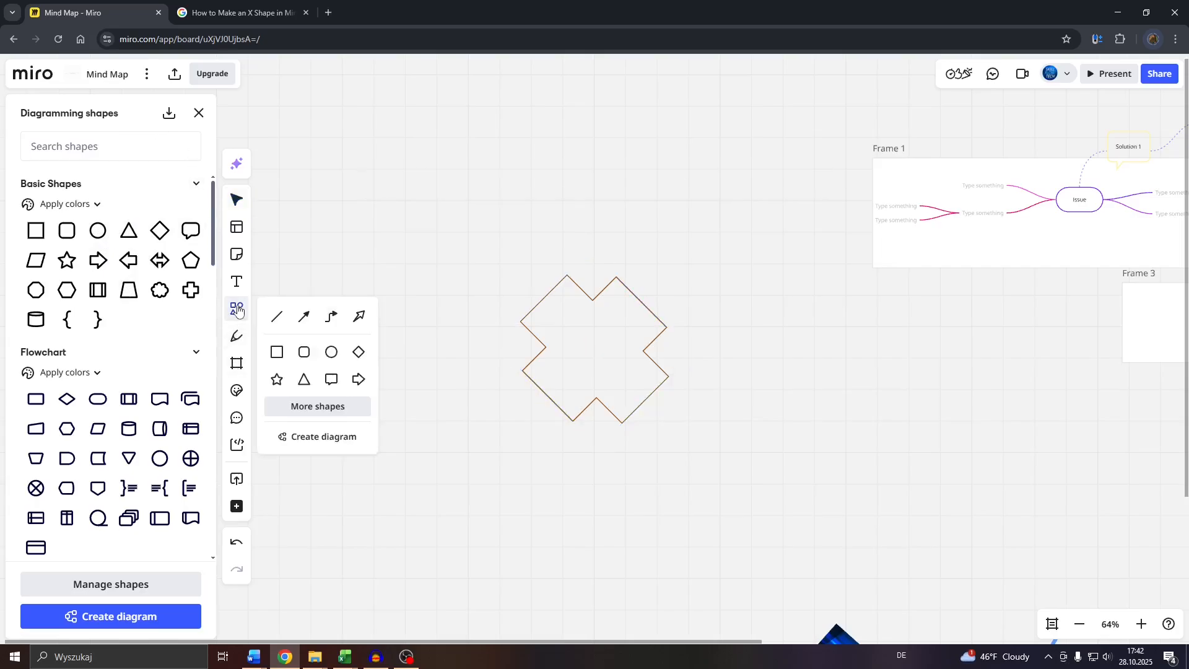
pyautogui.click(281, 318)
pyautogui.moveTo(435, 109); pyautogui.dragTo(566, 241)
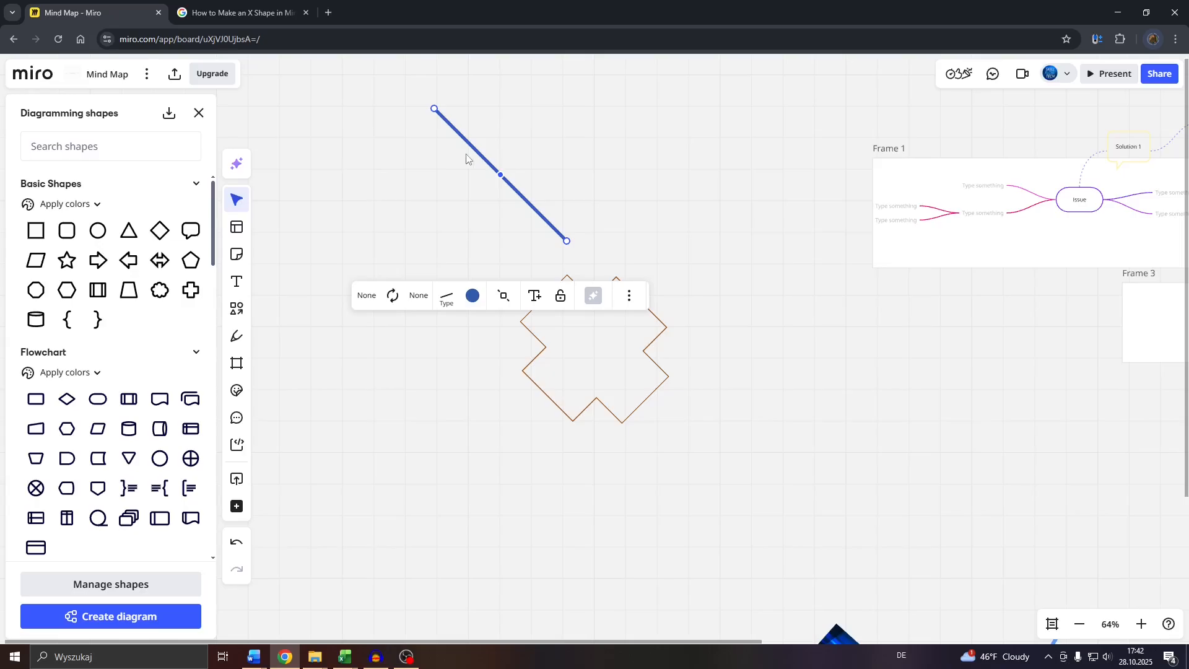
pyautogui.hotkey('ctrl', 'v')
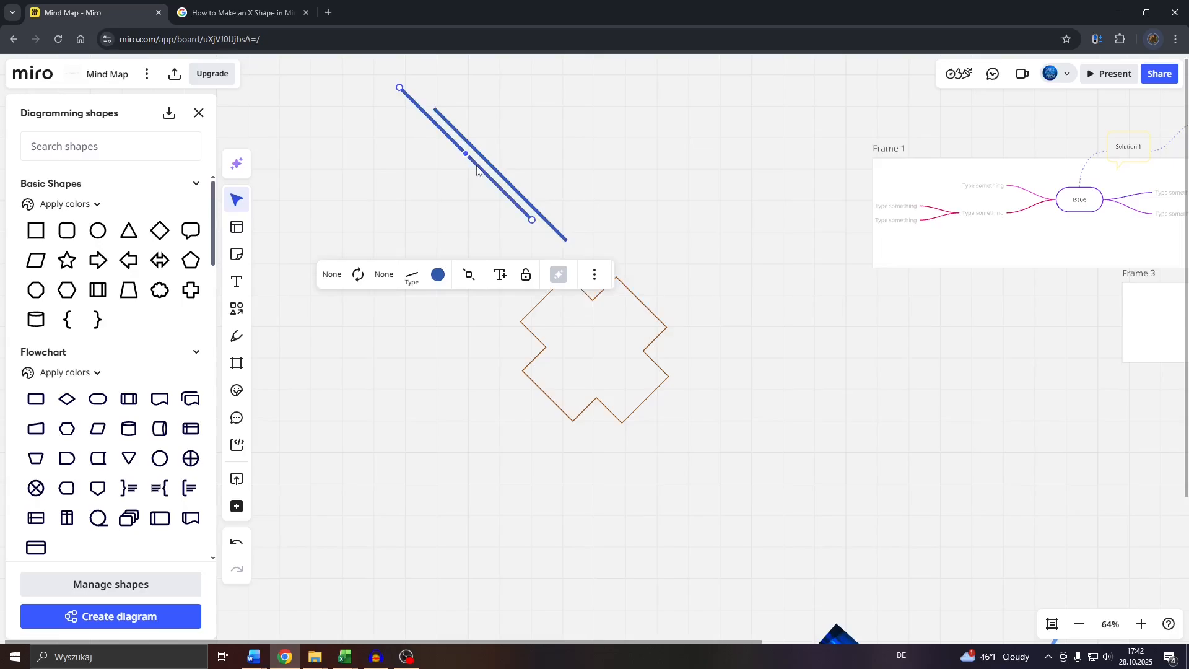
pyautogui.moveTo(477, 167); pyautogui.dragTo(452, 205)
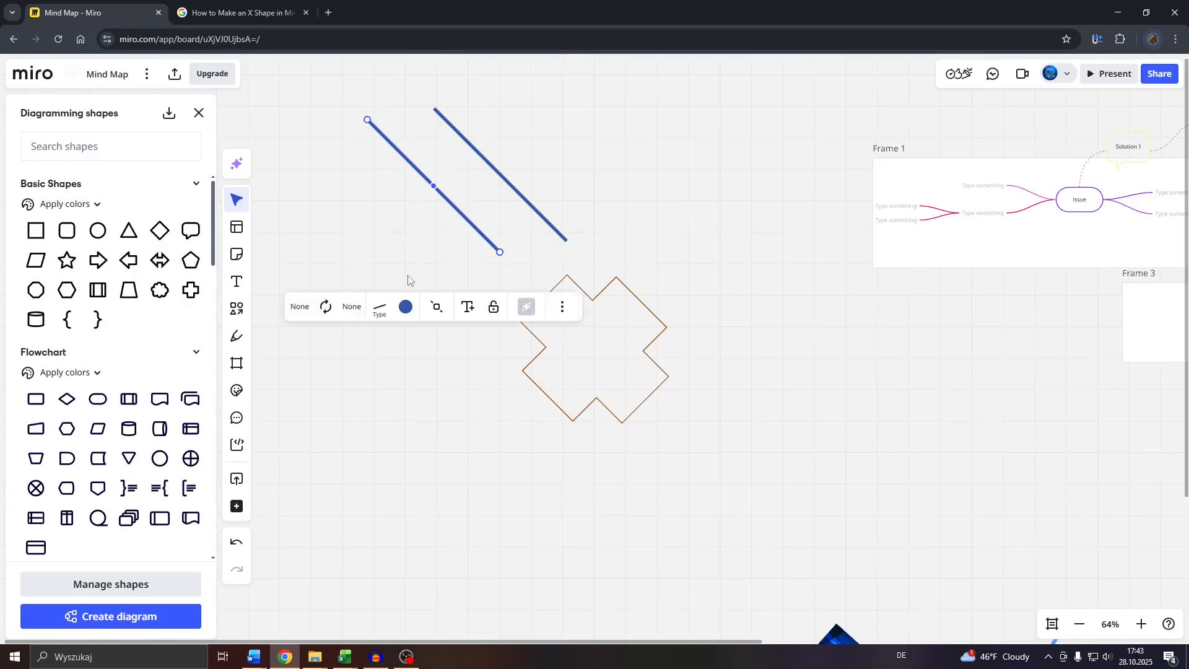
# - Reposition the copied line's lower end to reverse its slant, and move it across the original line to form an X
pyautogui.click(439, 255)
pyautogui.moveTo(341, 116); pyautogui.dragTo(442, 218)
pyautogui.click(343, 272)
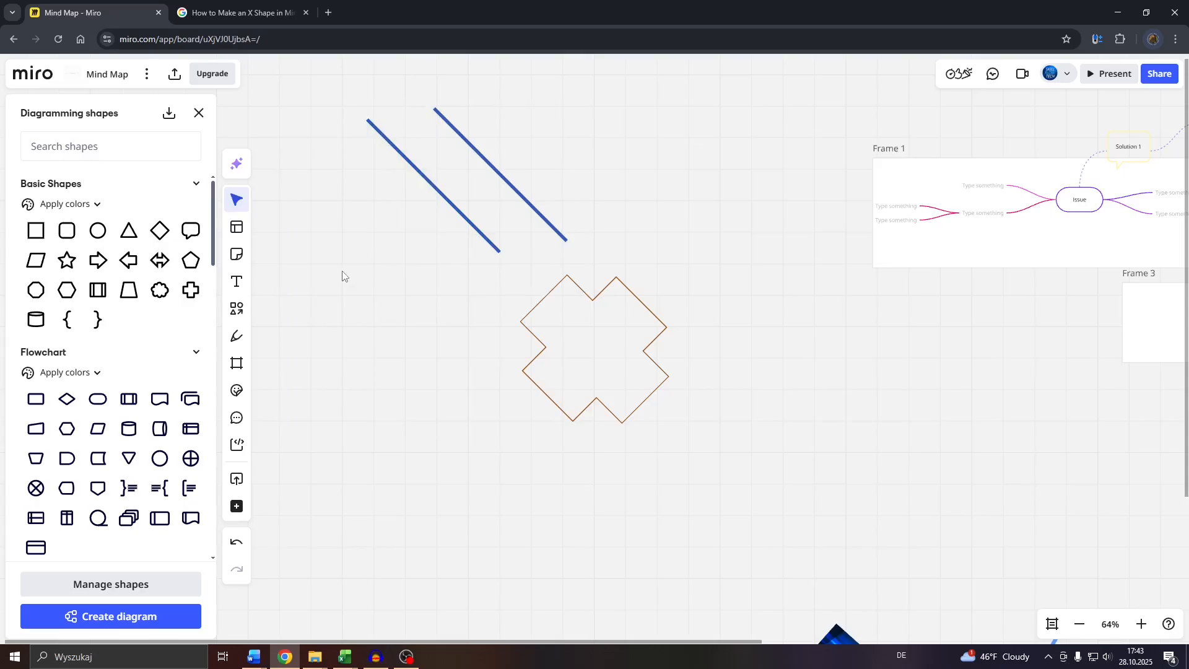
pyautogui.click(438, 192)
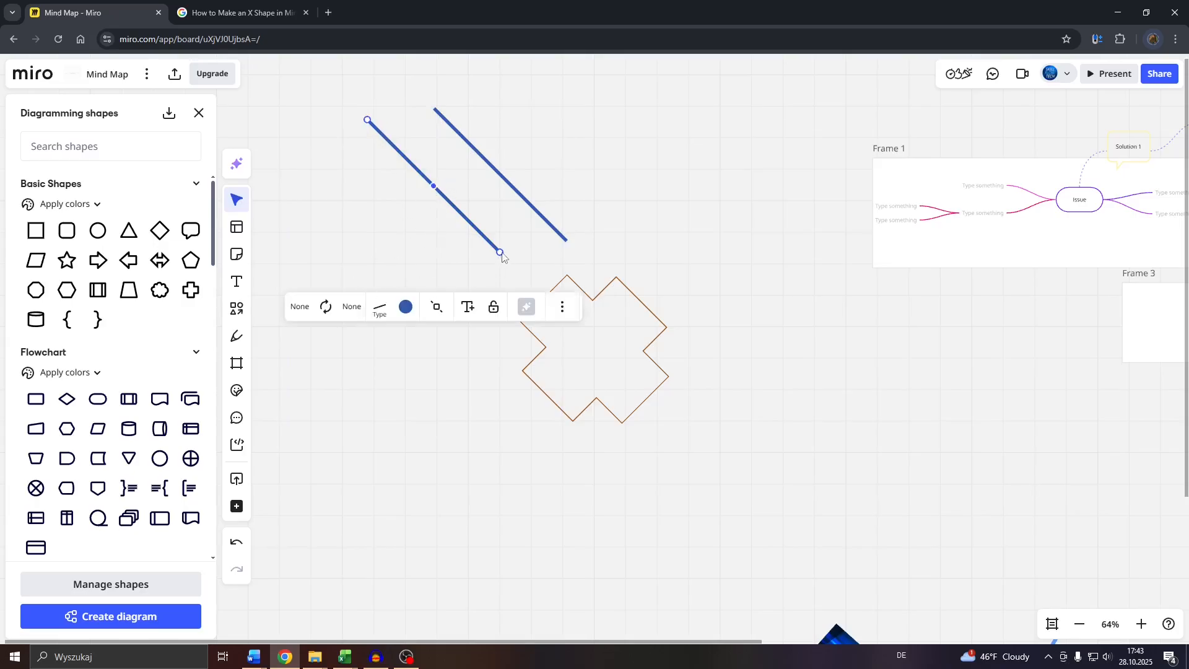
pyautogui.moveTo(499, 252); pyautogui.dragTo(238, 229)
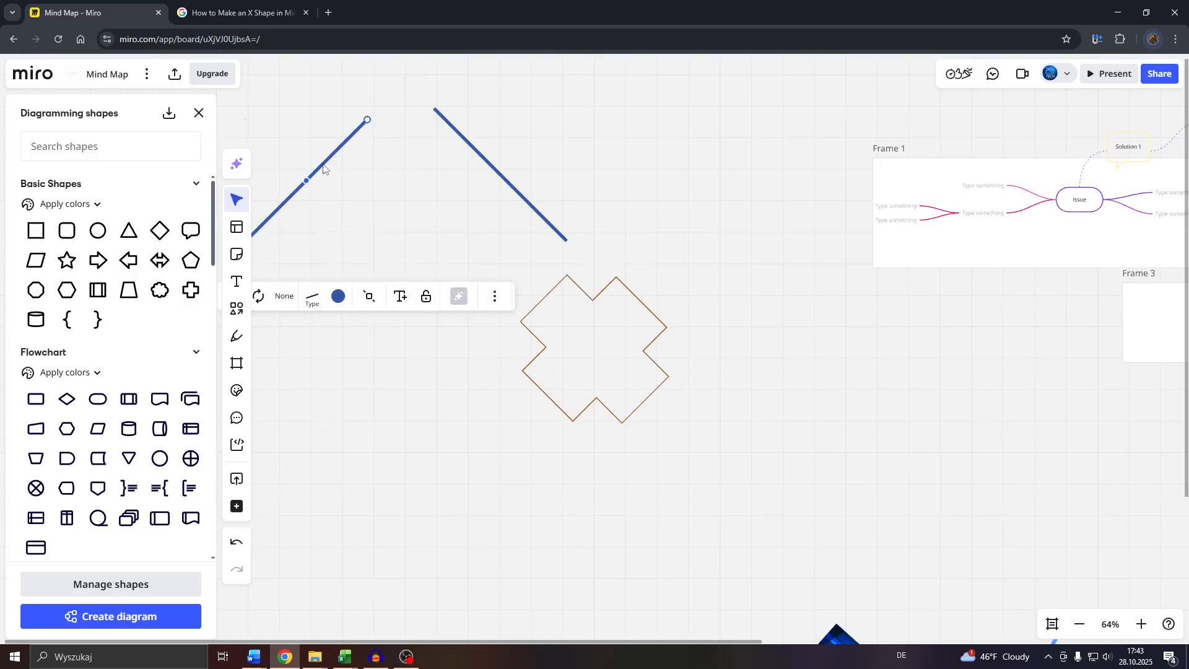
pyautogui.moveTo(323, 166); pyautogui.dragTo(515, 162)
pyautogui.scroll(3, 417, 141)
pyautogui.moveTo(310, 105); pyautogui.dragTo(807, 374)
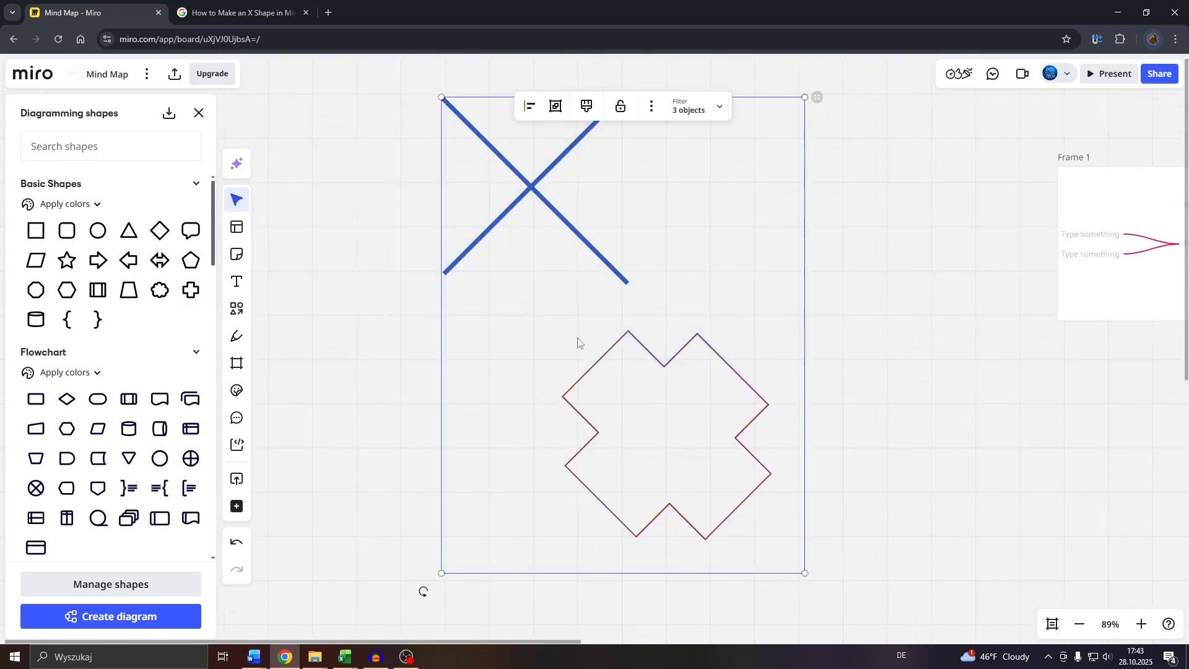
pyautogui.click(341, 339)
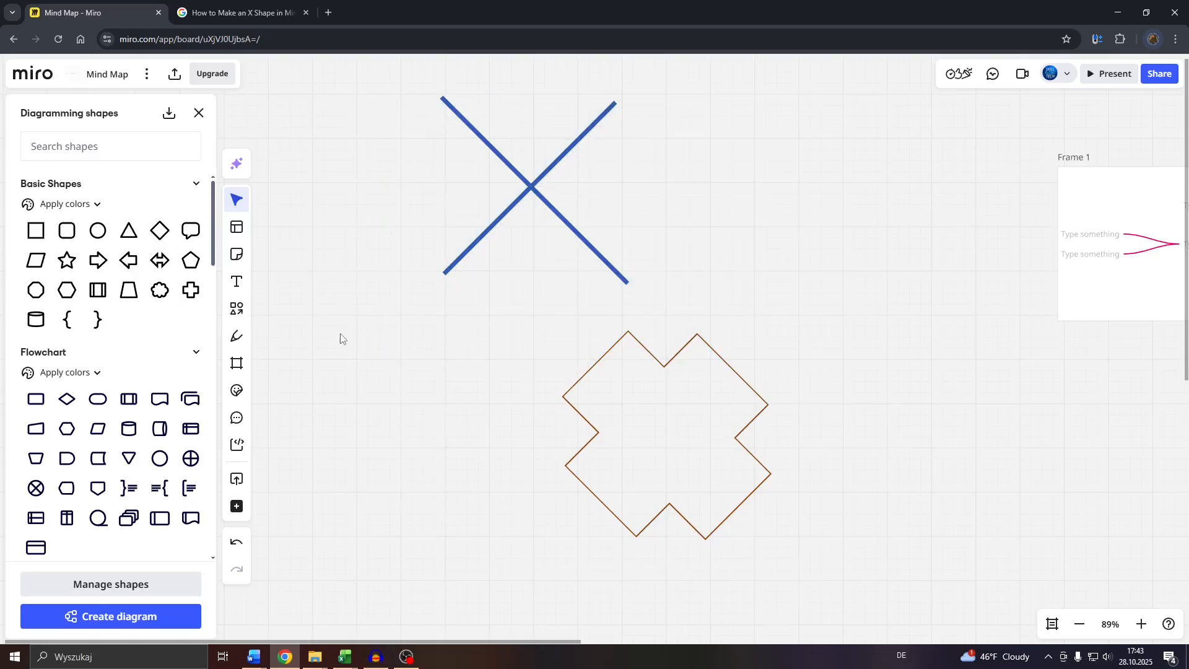
# - Insert a square from the basic diagramming shapes onto the board
pyautogui.click(33, 229)
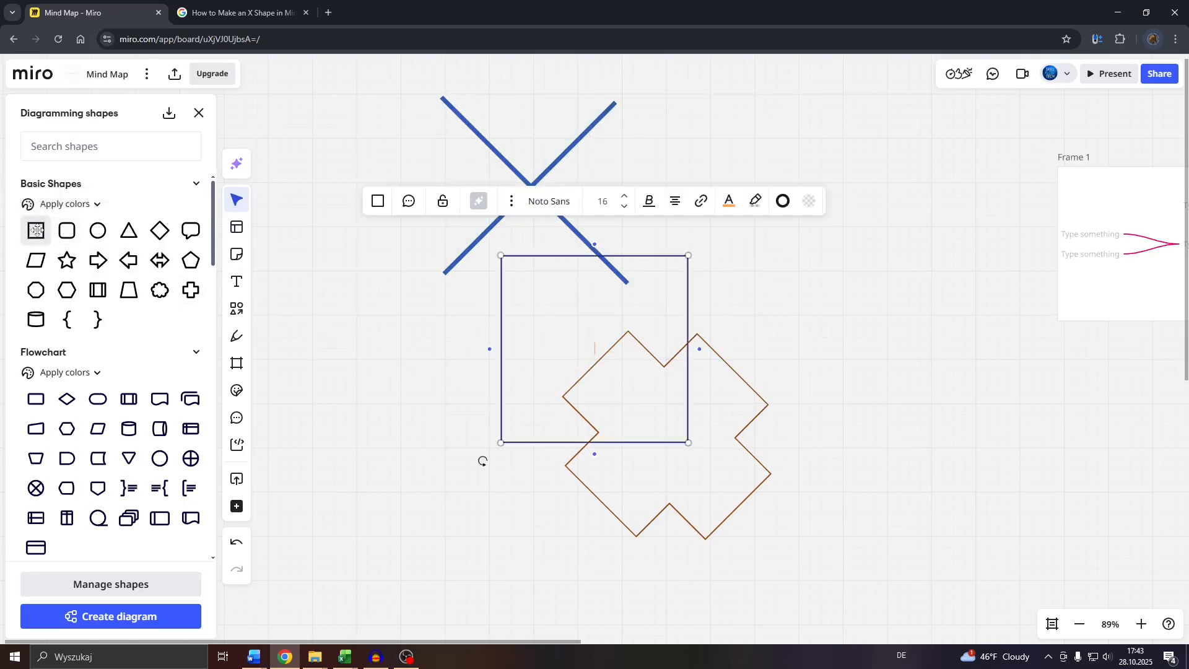
pyautogui.click(399, 347)
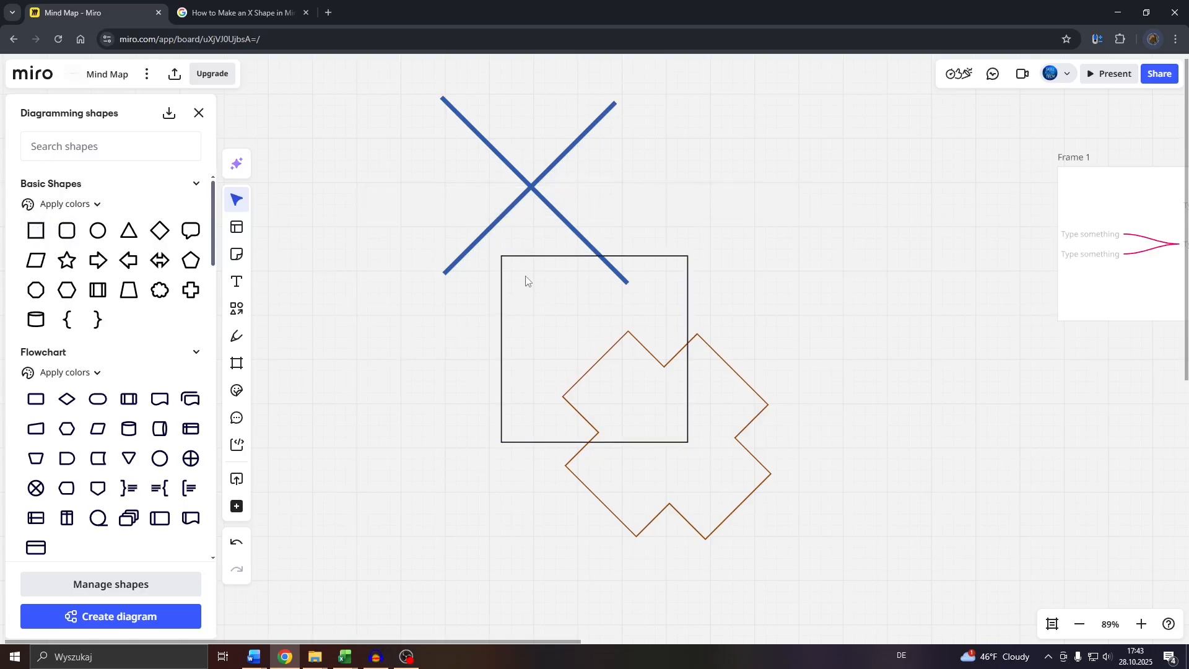
# - Move the square beside the crossed blue lines and stretch it upward into a tall rectangle
pyautogui.moveTo(533, 262); pyautogui.dragTo(696, 106)
pyautogui.scroll(6, 807, 233)
pyautogui.scroll(-3, 777, 464)
pyautogui.click(757, 382)
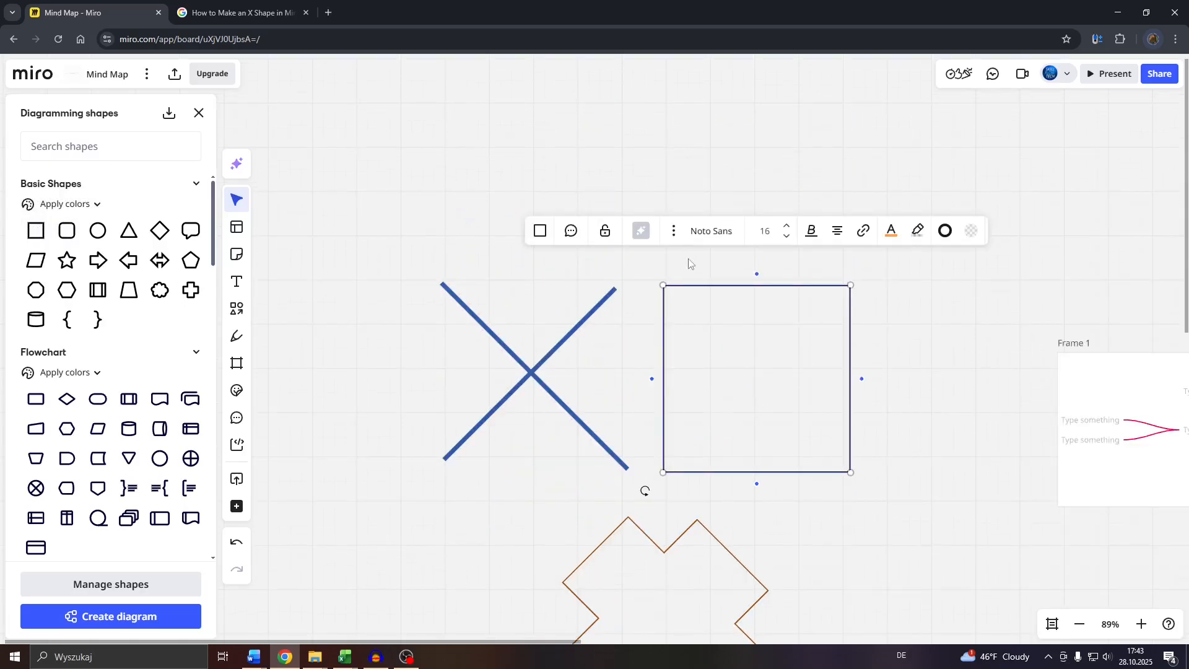
pyautogui.moveTo(665, 286); pyautogui.dragTo(664, 170)
# - Paste a copy of the tall rectangle and resize it into a wide rectangle above the crossed lines
pyautogui.hotkey('ctrl', 'c')
pyautogui.hotkey('ctrl', 'v')
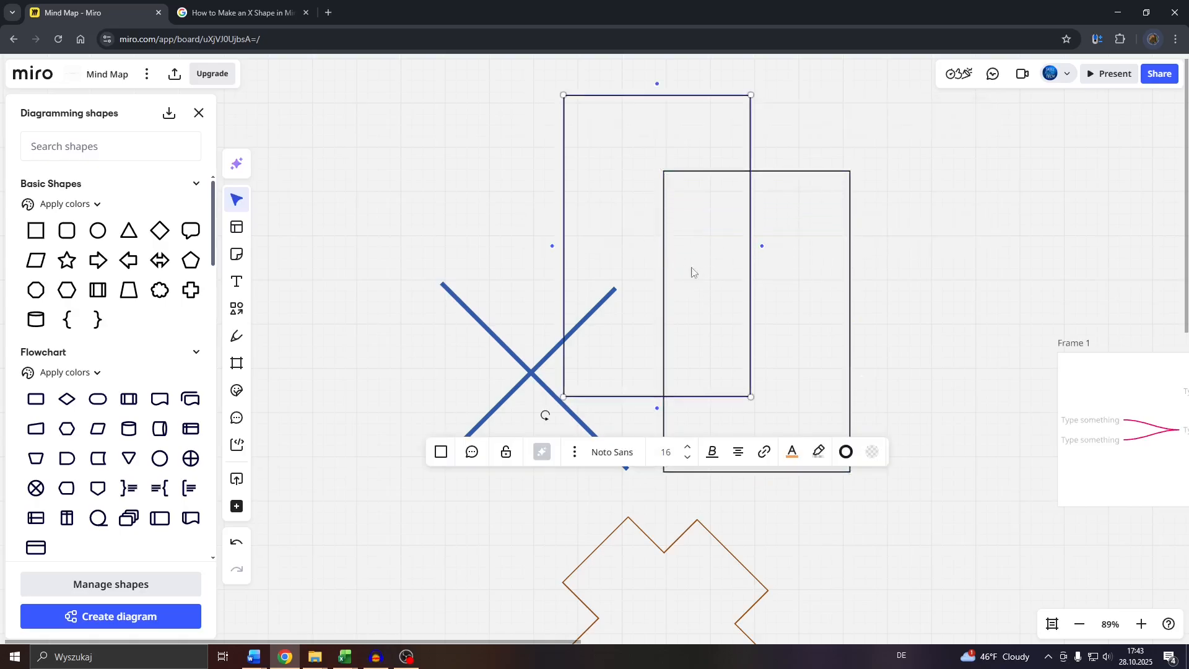
pyautogui.moveTo(739, 388); pyautogui.dragTo(651, 230)
pyautogui.moveTo(527, 176); pyautogui.dragTo(358, 175)
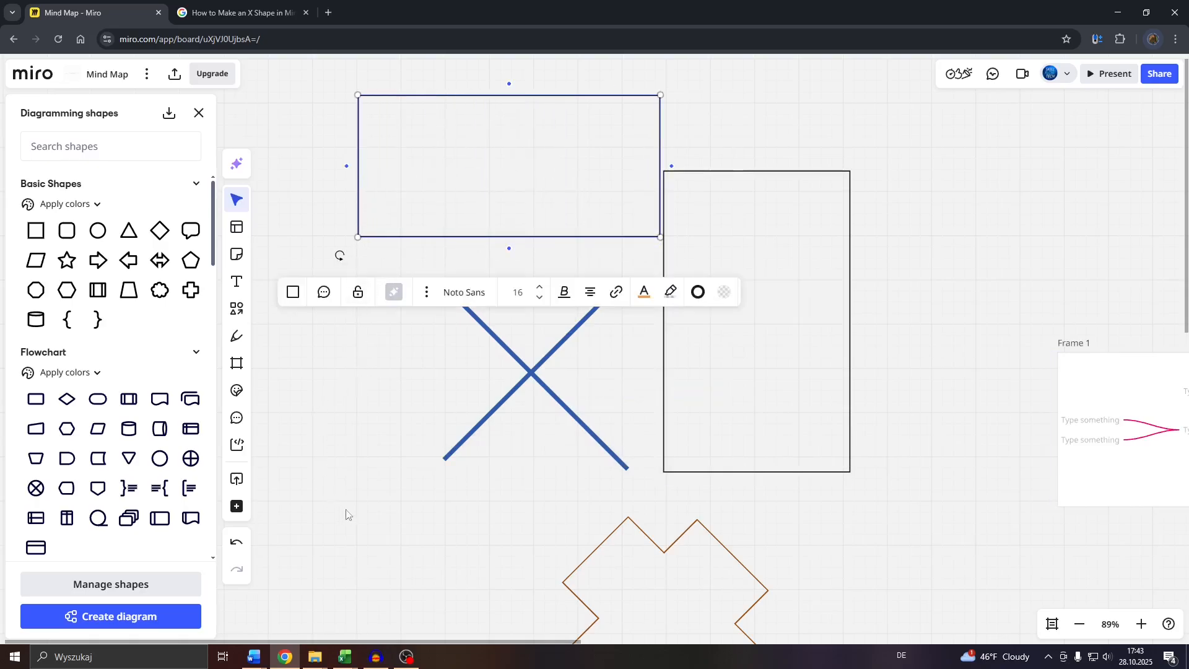
pyautogui.moveTo(346, 514); pyautogui.dragTo(578, 345)
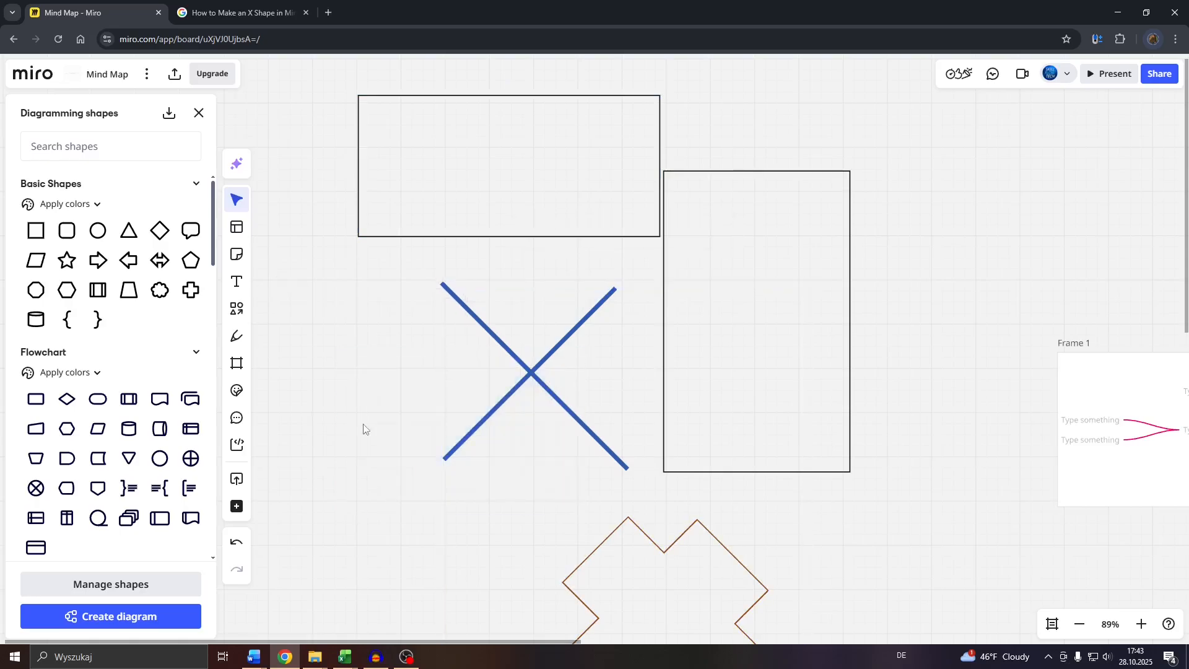
# - Move both crossed blue lines together up against the wide rectangle's lower edge
pyautogui.moveTo(348, 296); pyautogui.dragTo(522, 454)
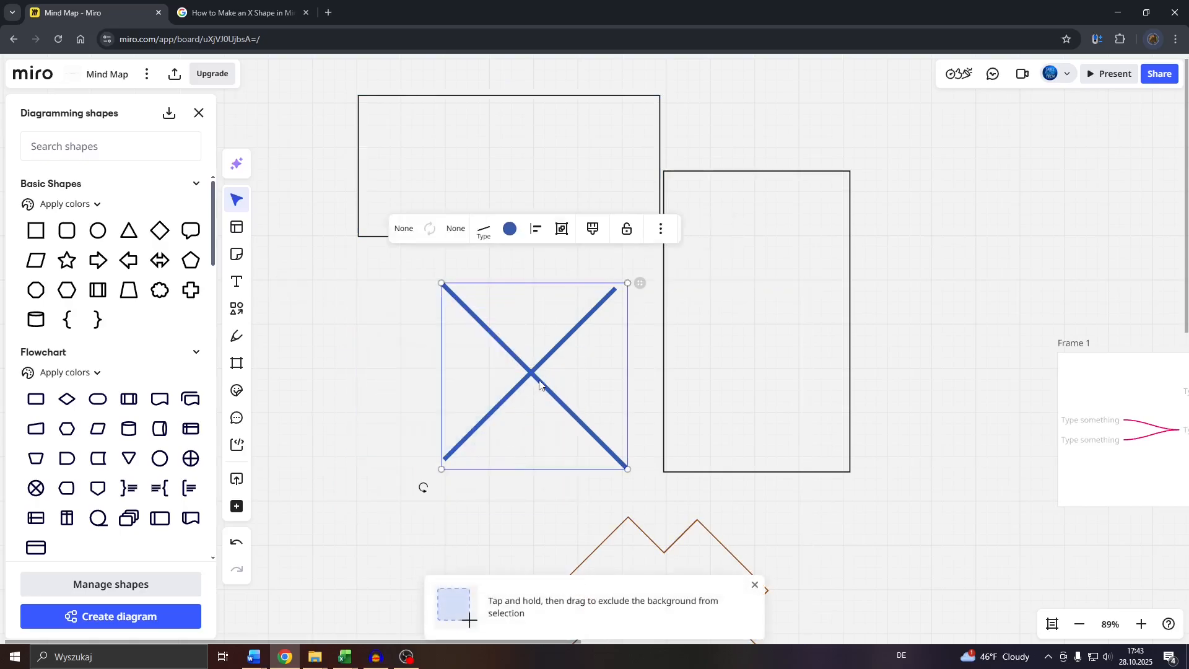
pyautogui.moveTo(539, 384); pyautogui.dragTo(564, 334)
pyautogui.scroll(2, 677, 294)
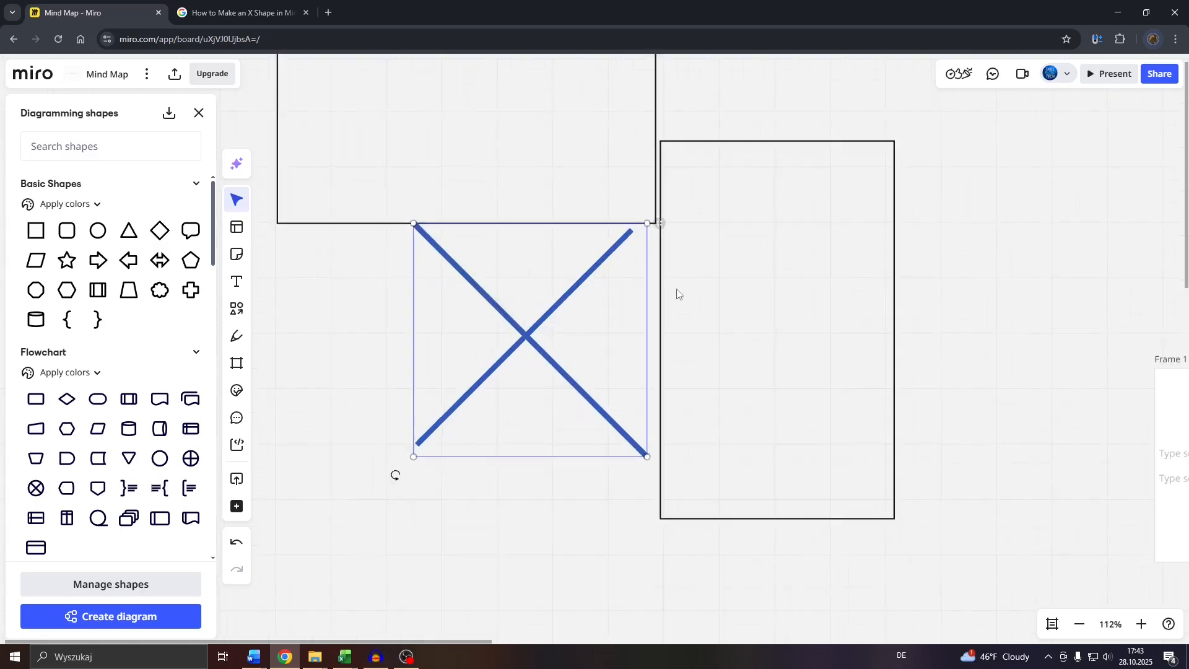
pyautogui.scroll(1, 677, 294)
pyautogui.click(420, 515)
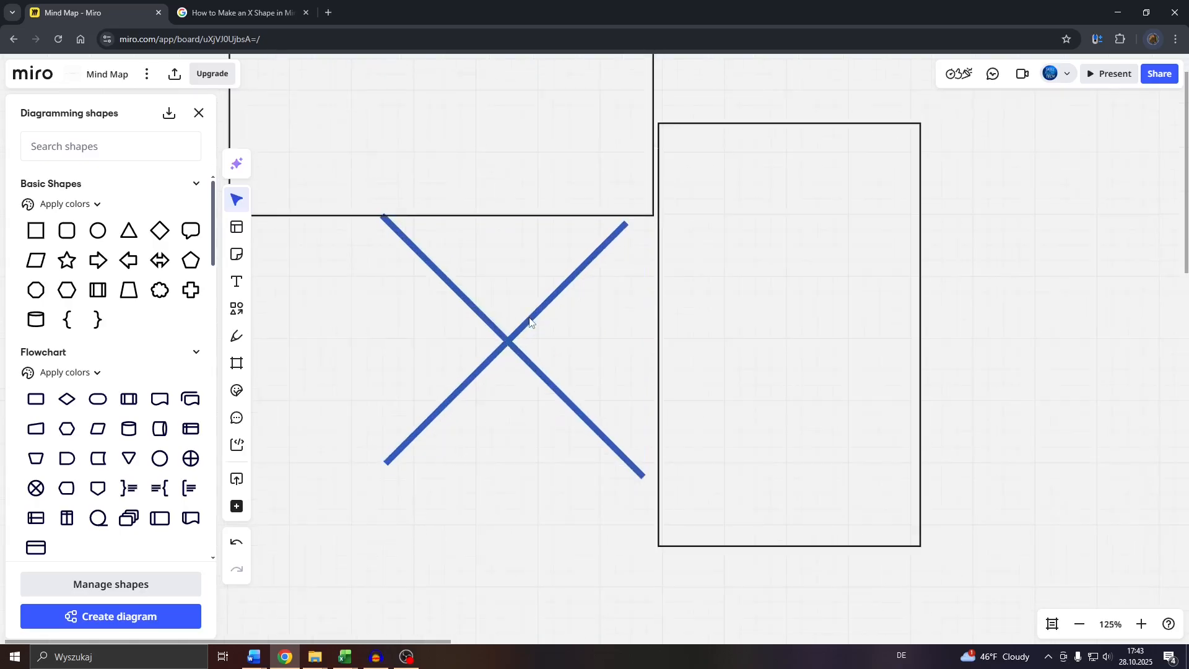
# - Align the rising line's upper end with the other line's, and shorten the falling line at its lower end to even out the X
pyautogui.moveTo(530, 321); pyautogui.dragTo(524, 313)
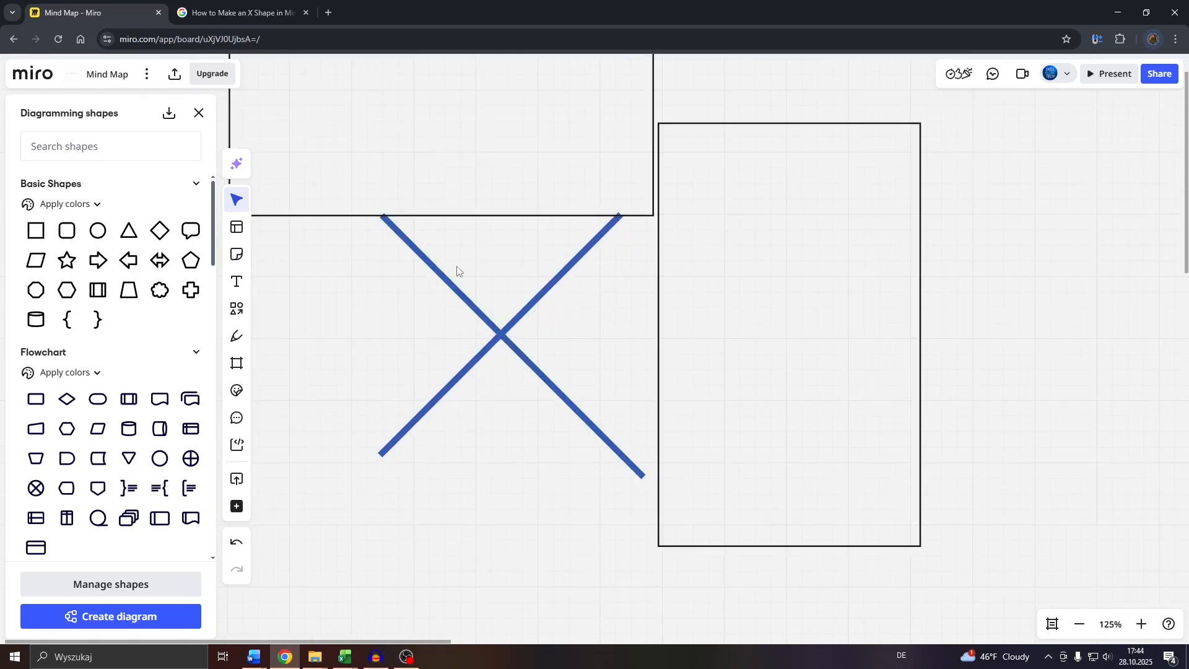
pyautogui.click(576, 411)
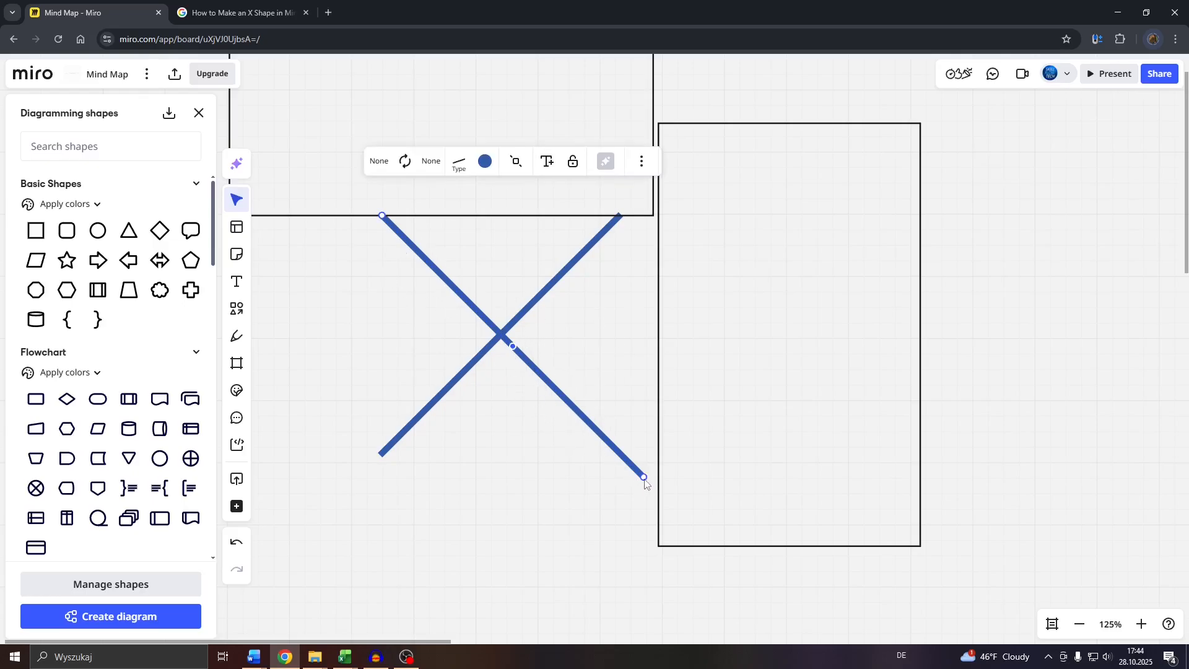
pyautogui.moveTo(645, 483); pyautogui.dragTo(617, 471)
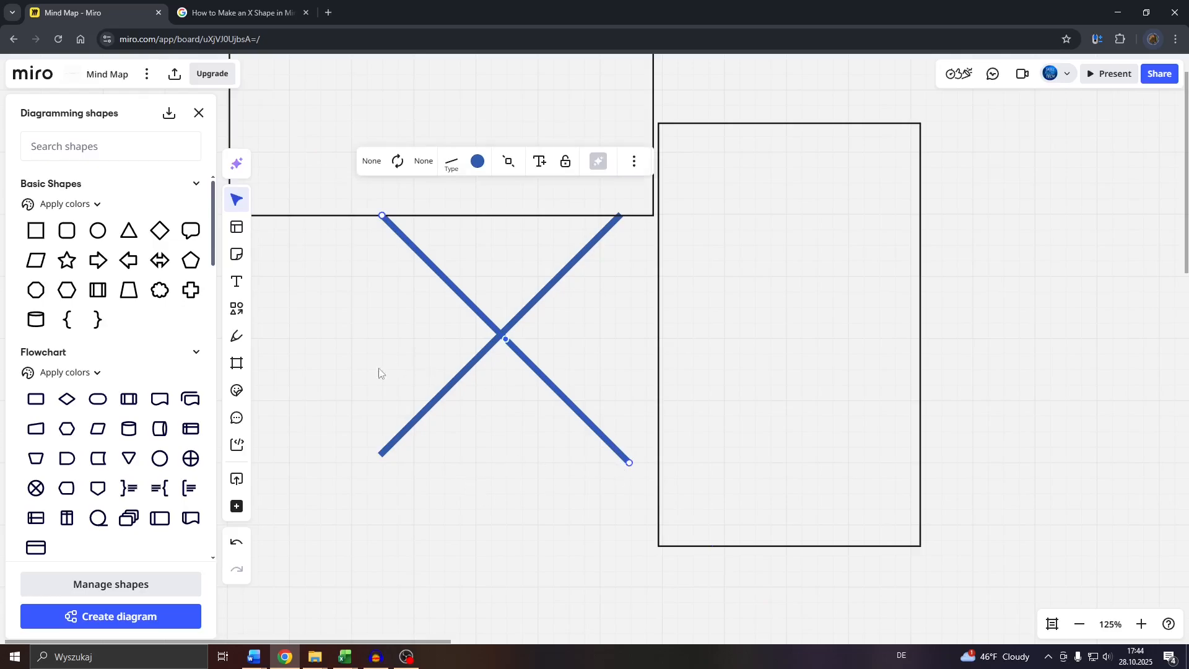
# - Group the two crossed blue lines into a single object
pyautogui.moveTo(307, 275); pyautogui.dragTo(567, 504)
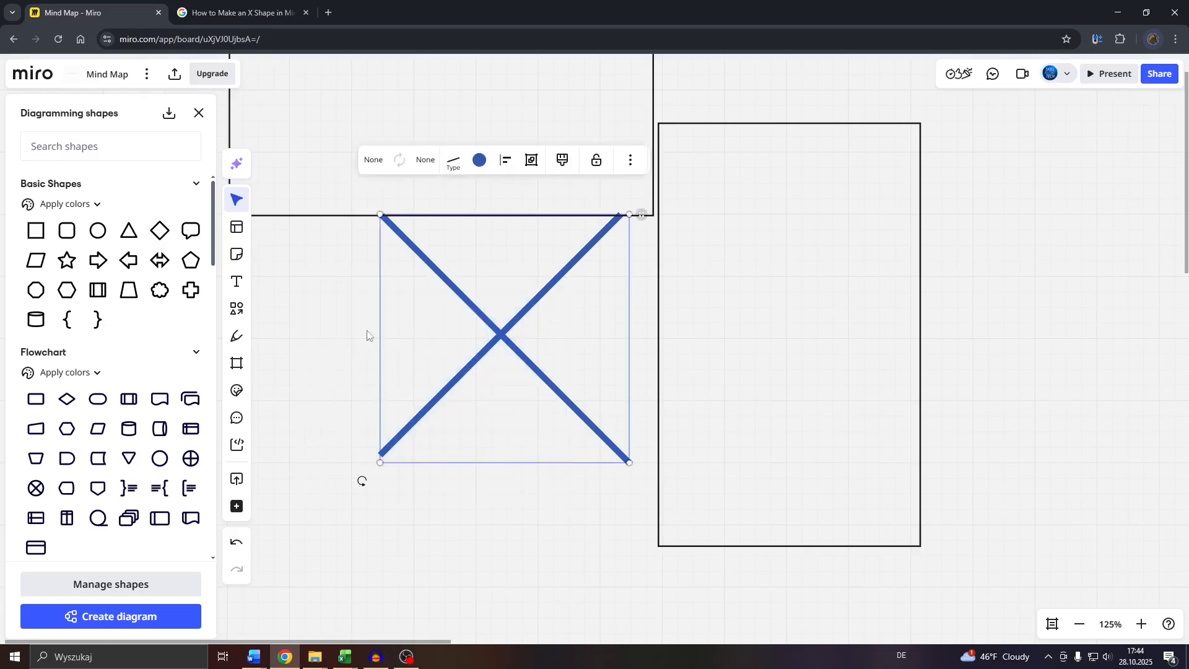
pyautogui.moveTo(302, 277); pyautogui.dragTo(565, 477)
pyautogui.rightClick(498, 335)
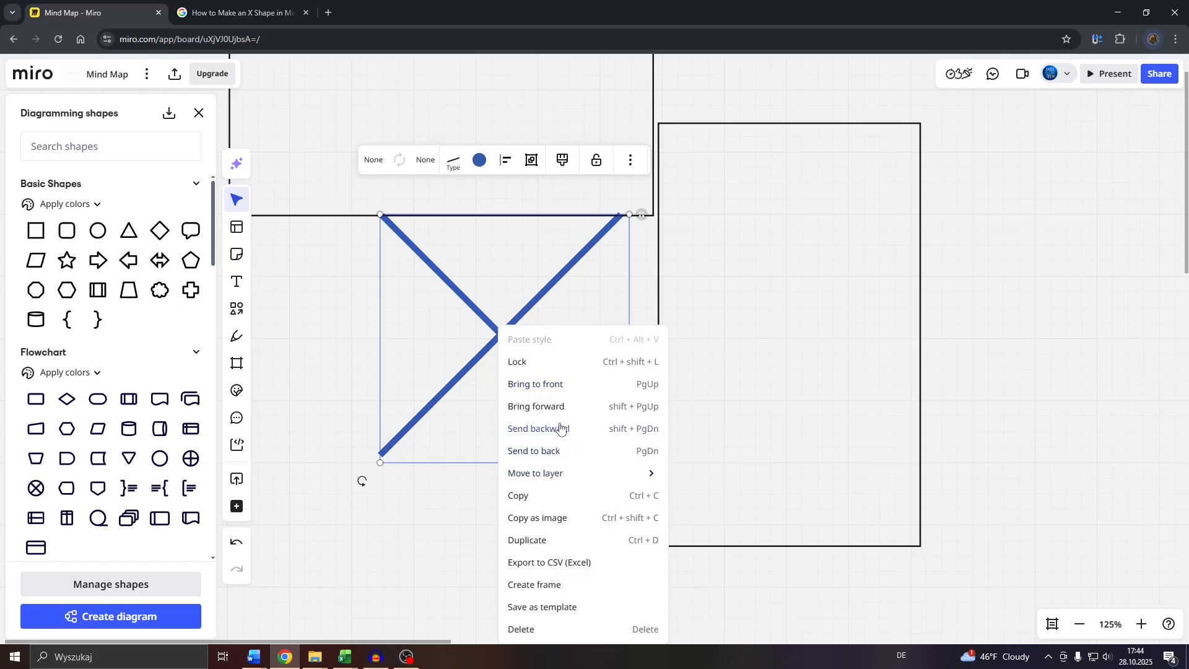
pyautogui.click(530, 160)
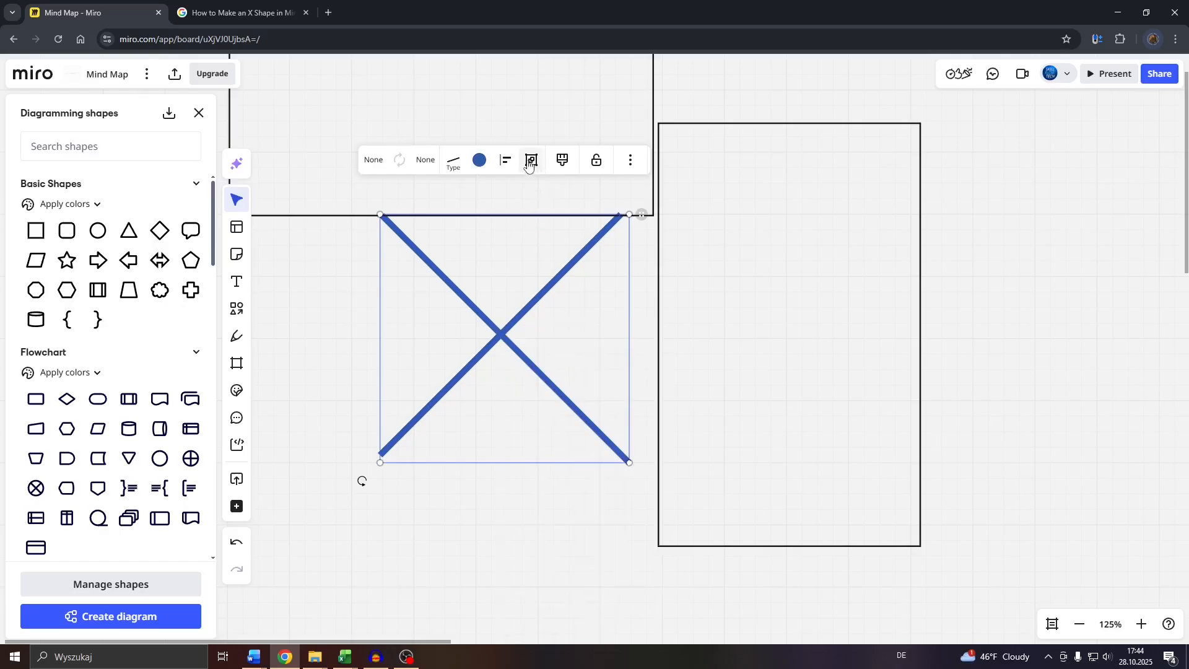
# - Shift the grouped X slightly down and away from the tall rectangle, and rotate it into a nearly upright cross
pyautogui.moveTo(497, 335); pyautogui.dragTo(457, 387)
pyautogui.moveTo(311, 539); pyautogui.dragTo(447, 457)
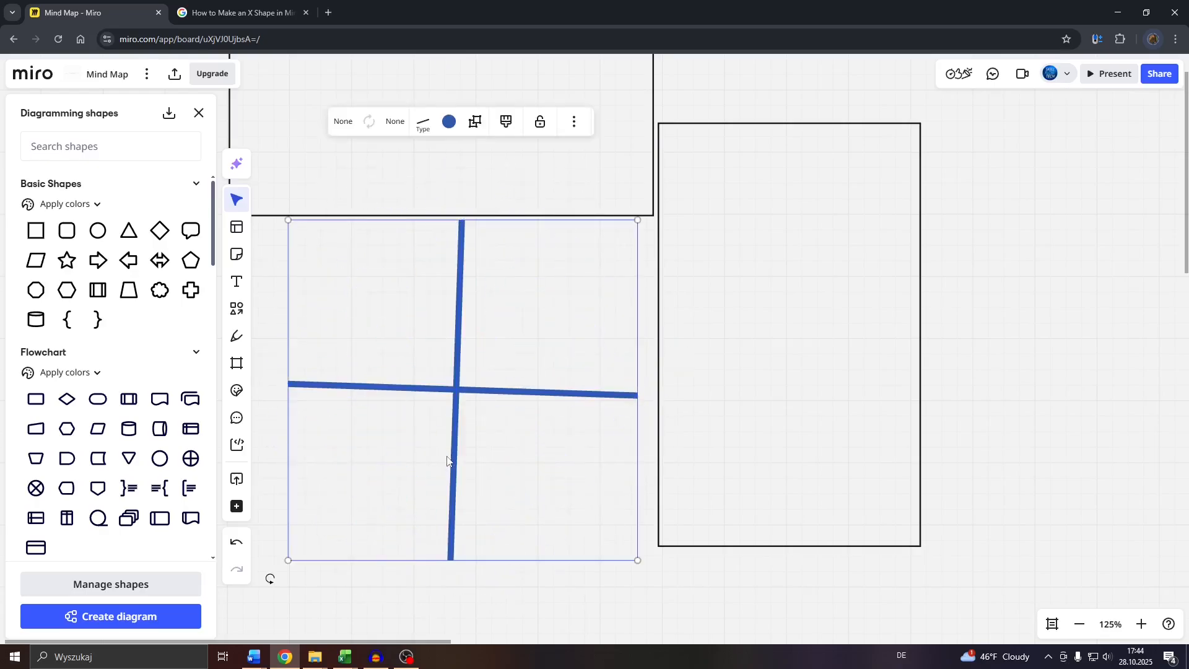